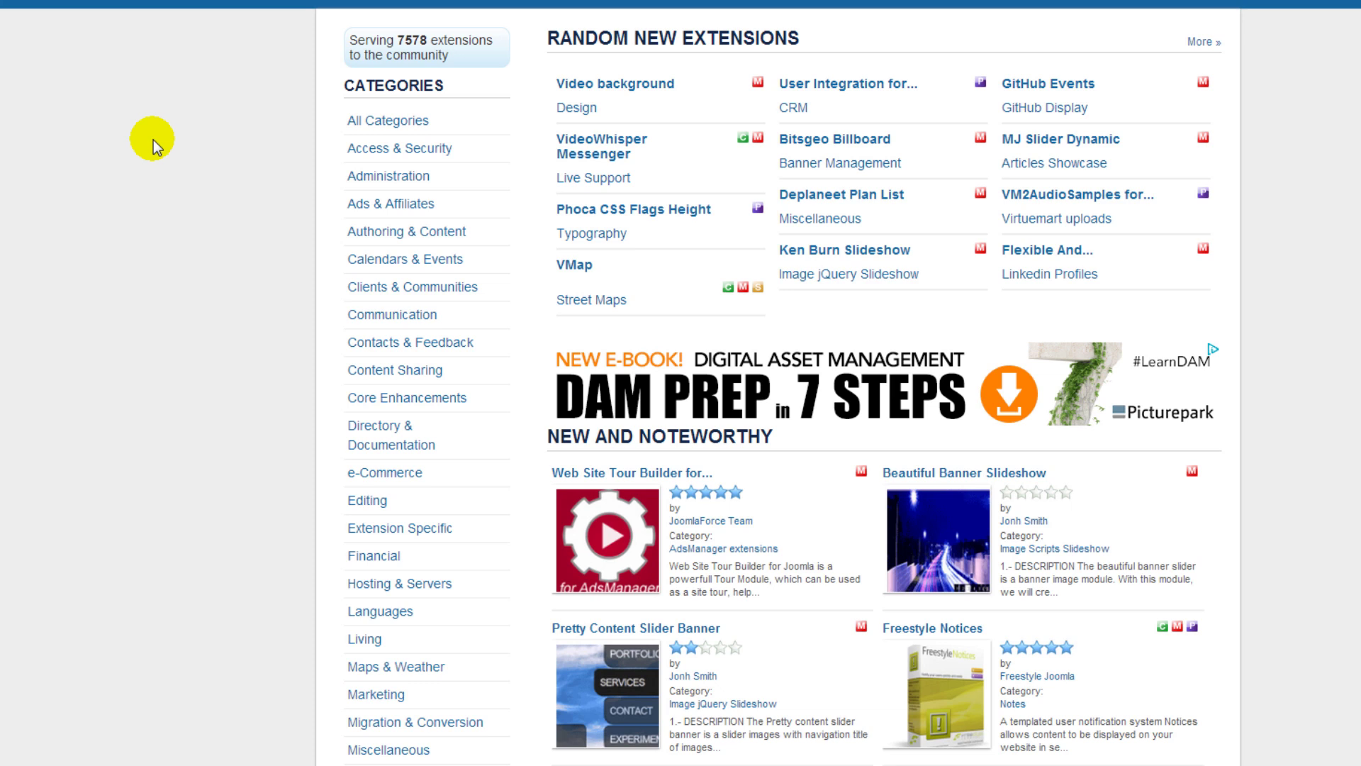
Open the Komento extension's page from the Articles comments category under Contacts & Feedback.
left_click(417, 344)
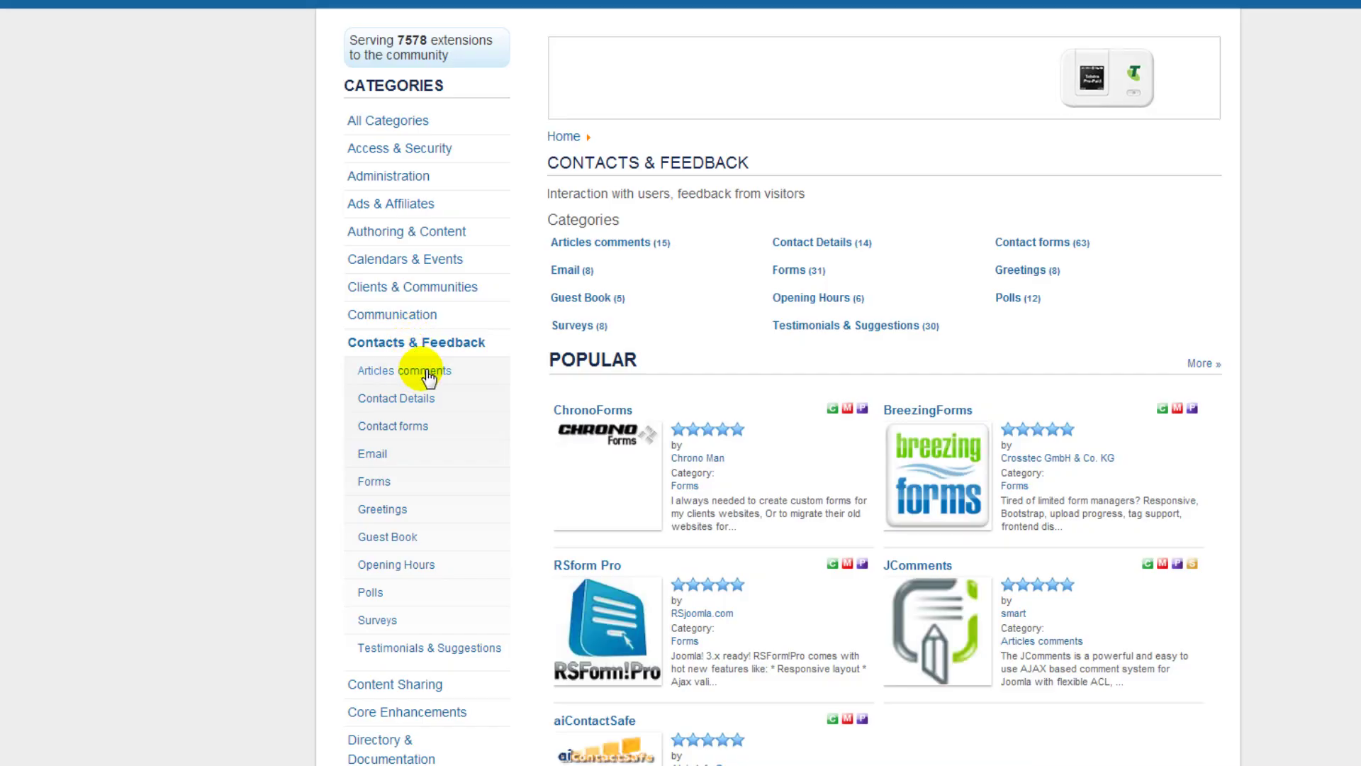
left_click(424, 371)
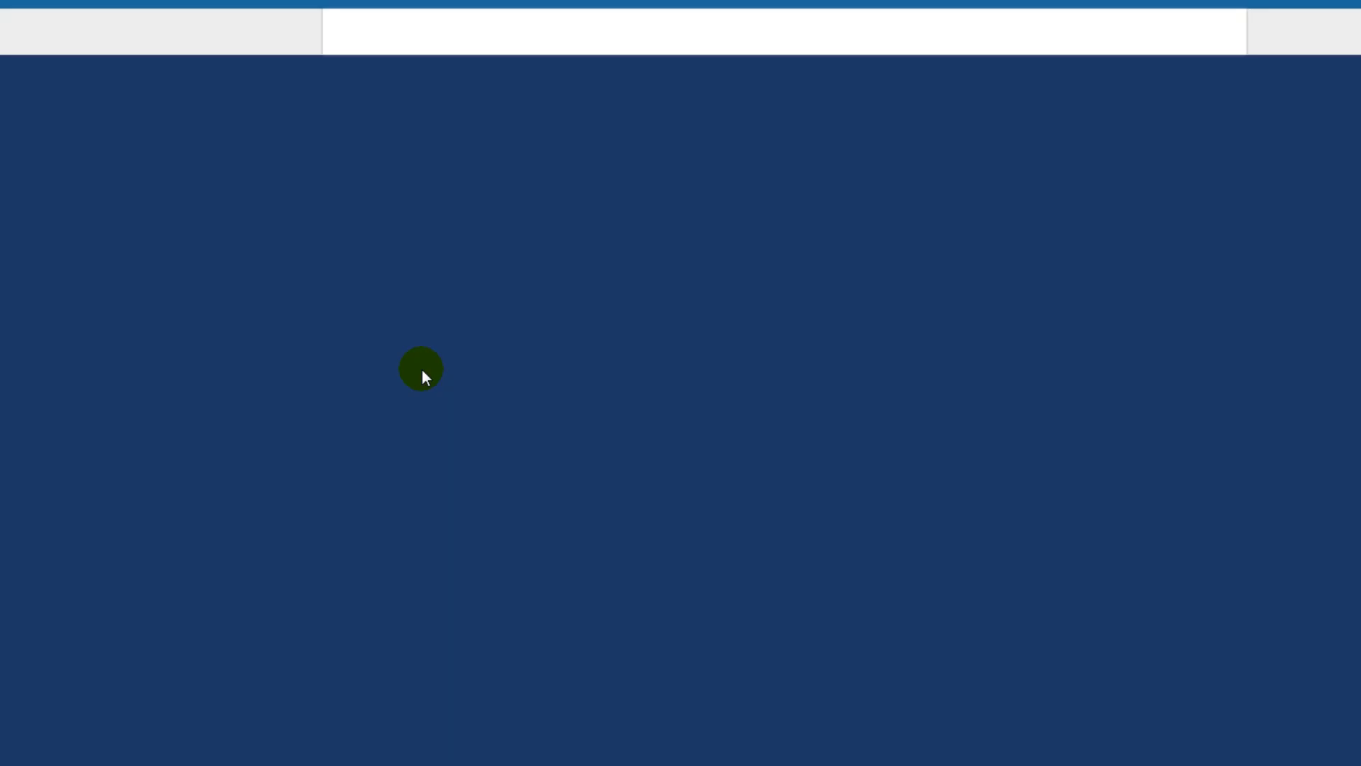
scroll(143, 309, "down", 3)
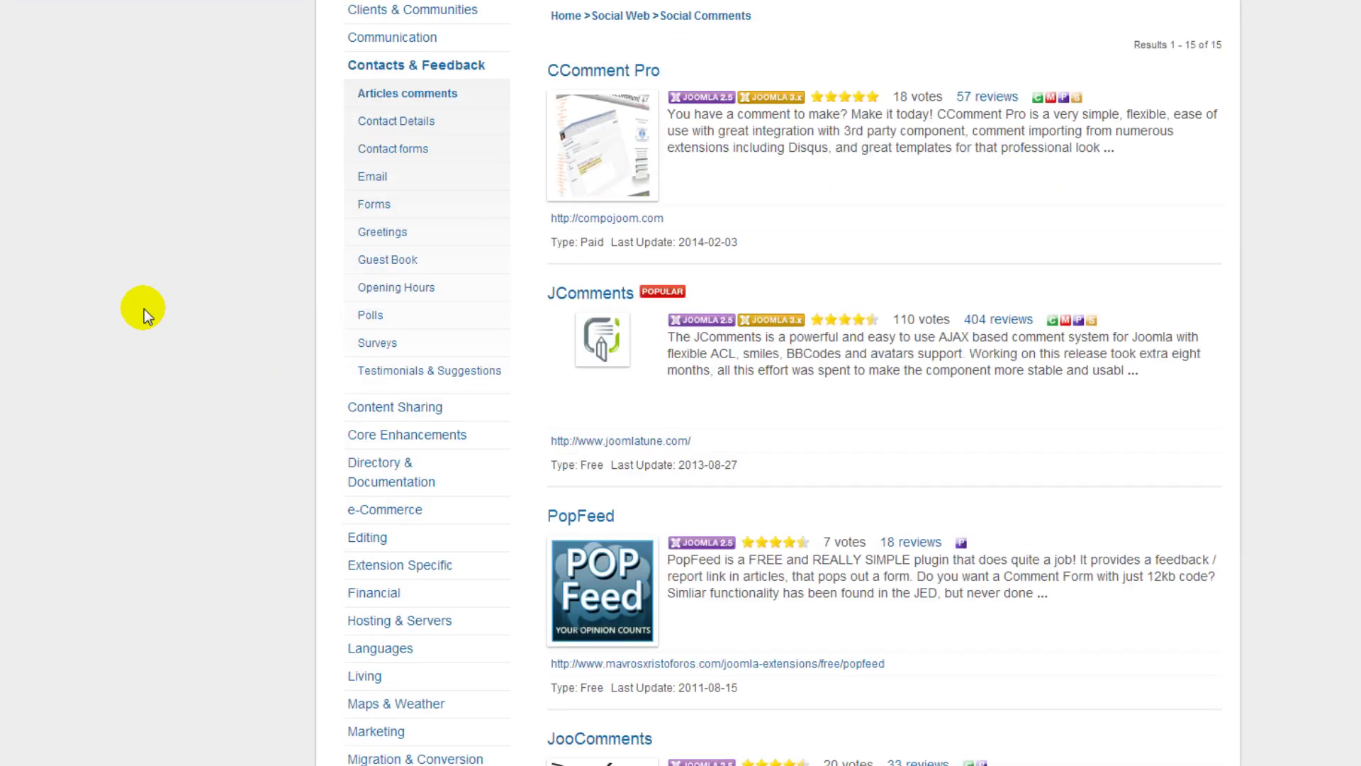
scroll(144, 310, "down", 5)
scroll(143, 310, "down", 3)
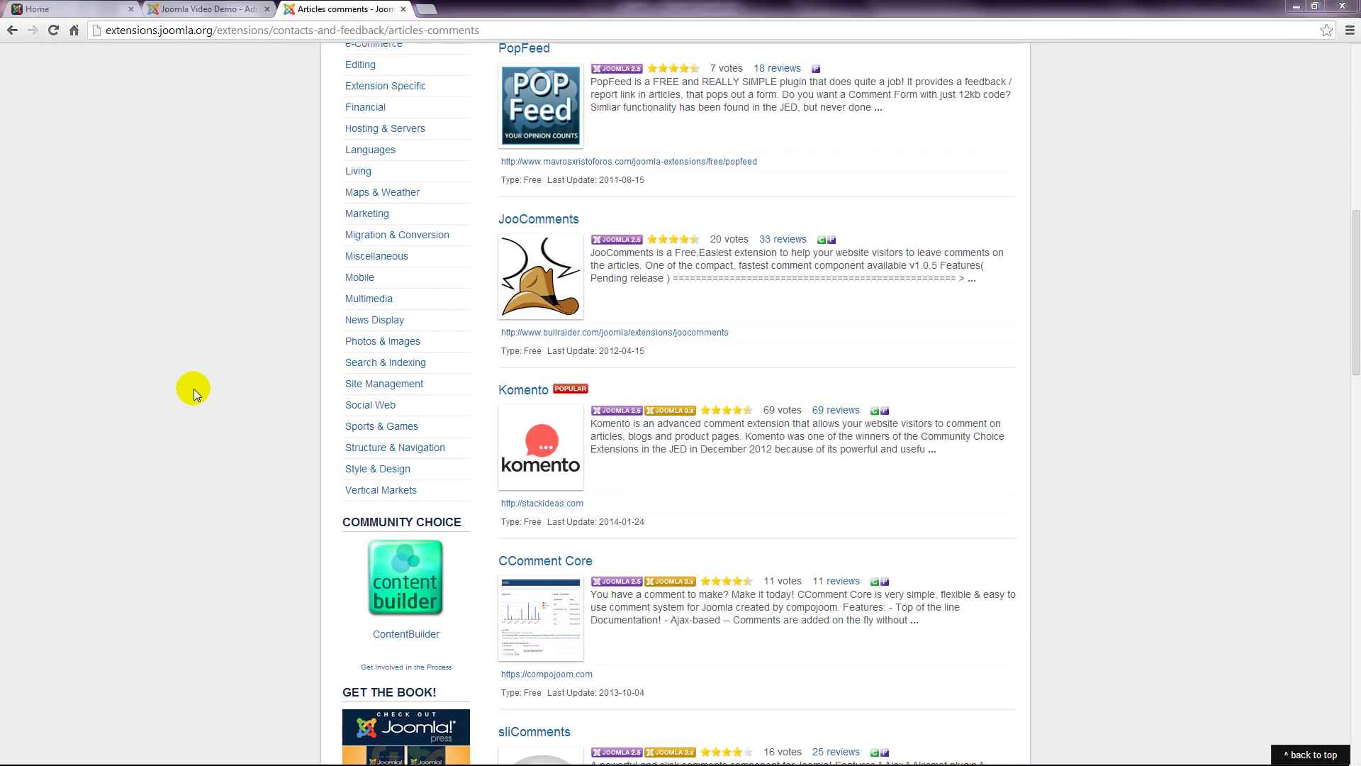
left_click(518, 396)
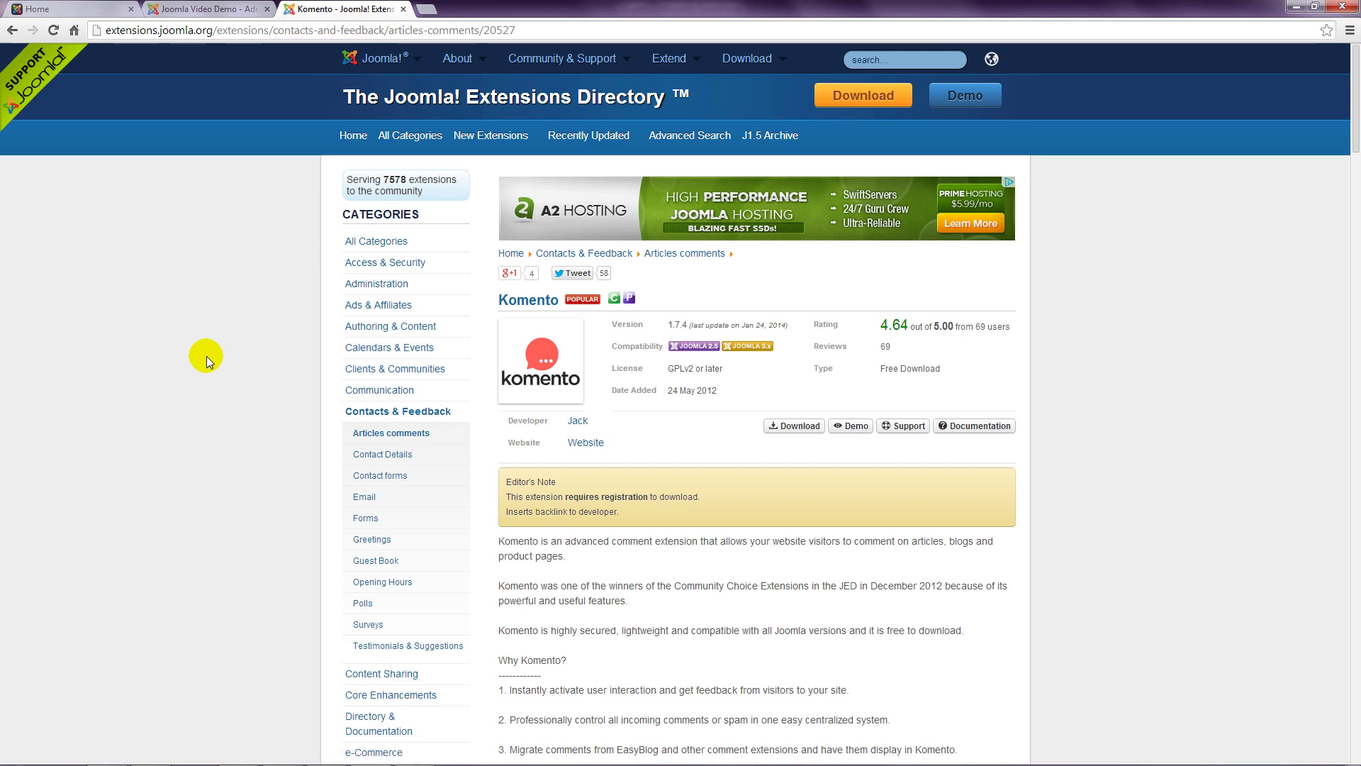
Examine Komento's feature list, free and Pro integrations, images and user reviews on its directory page.
scroll(206, 357, "down", 8)
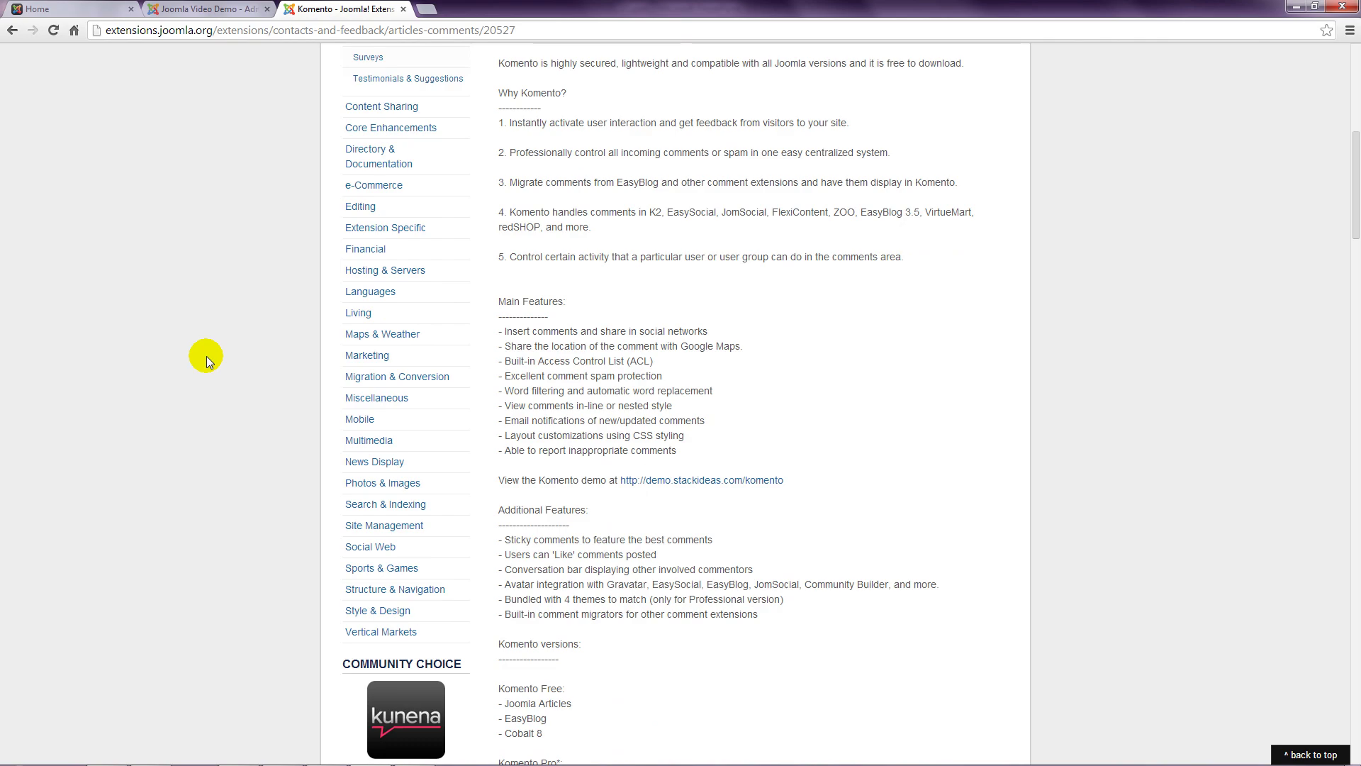
scroll(206, 356, "down", 9)
scroll(207, 357, "down", 7)
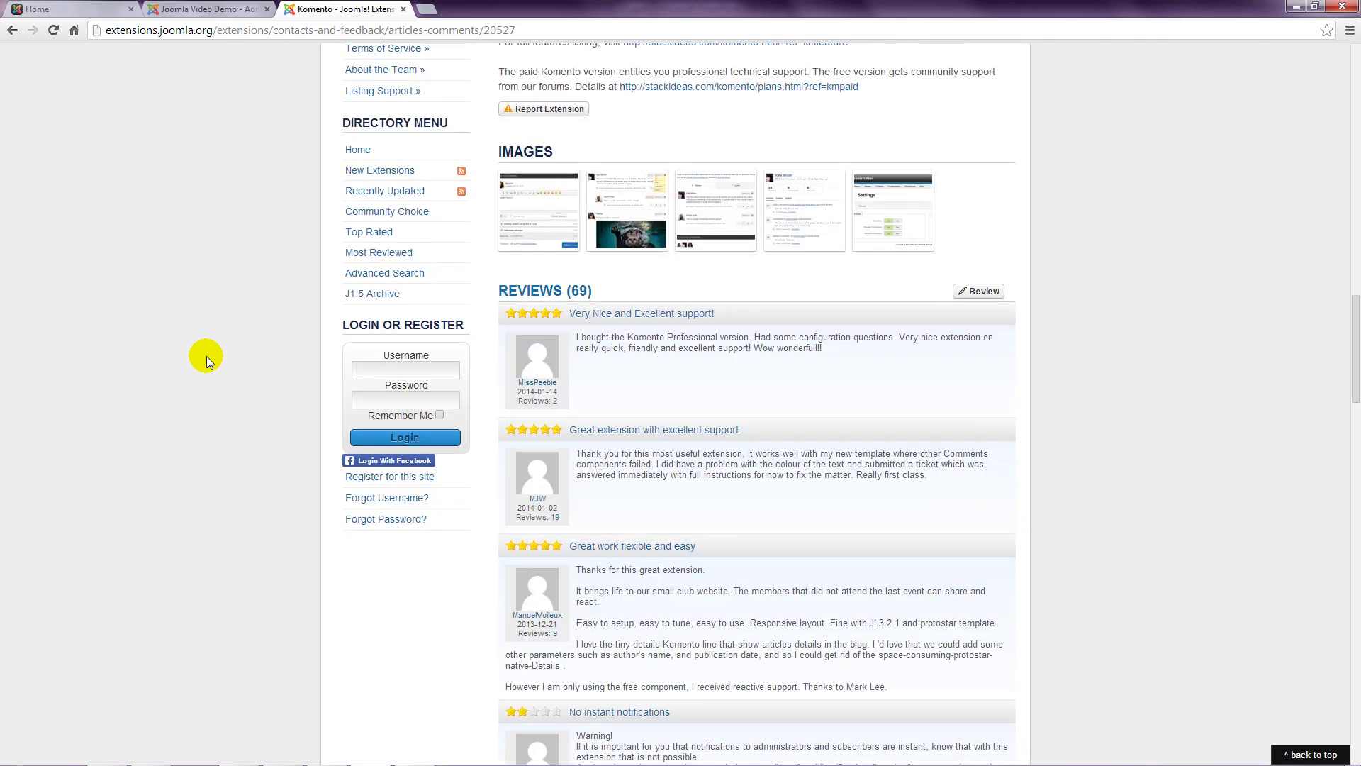
scroll(207, 356, "up", 16)
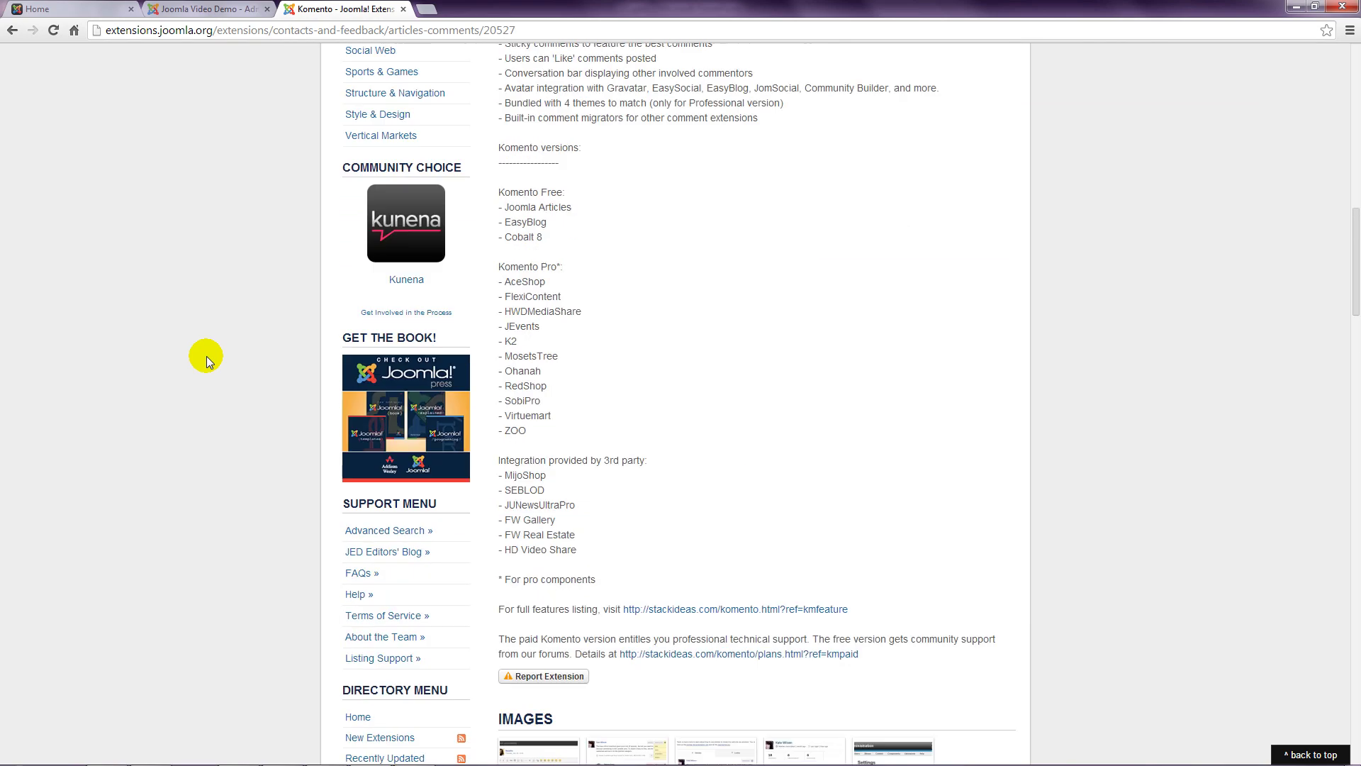
scroll(206, 357, "up", 6)
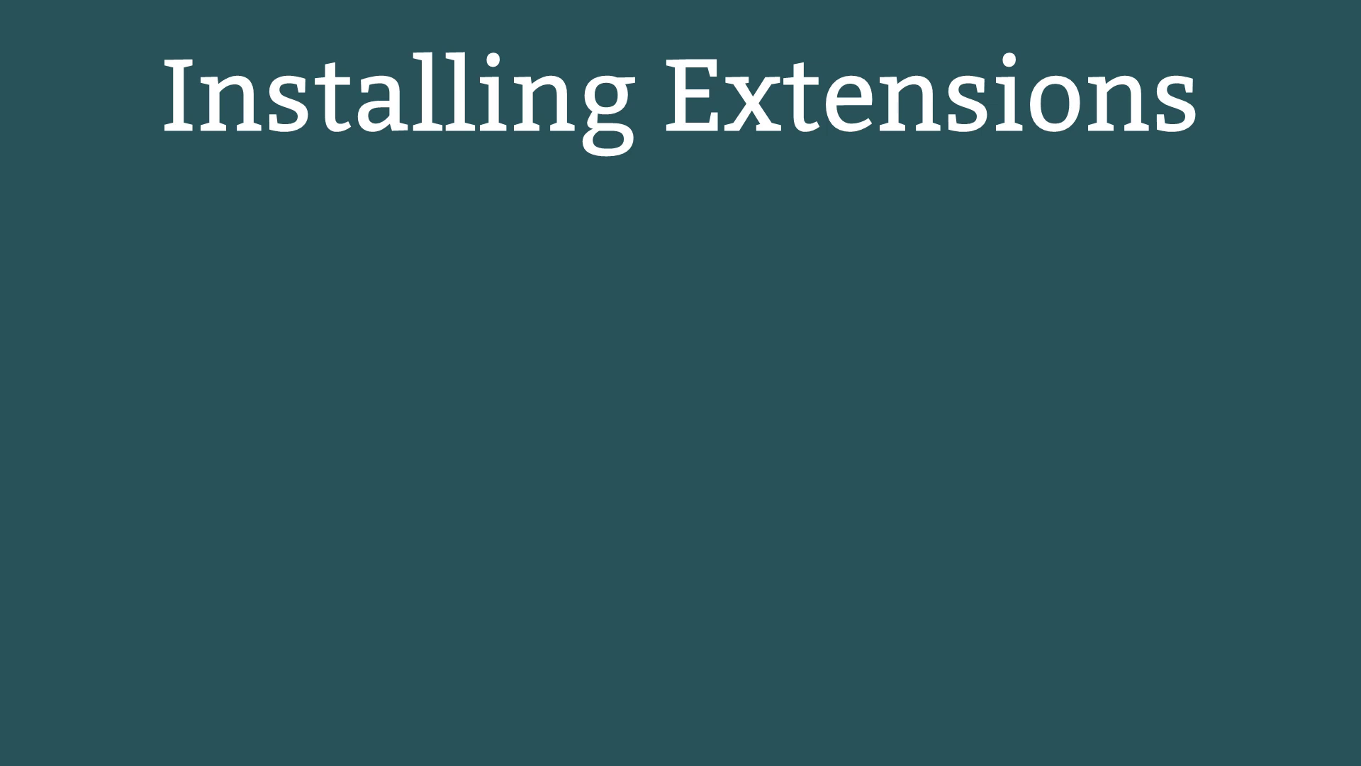
key("Right")
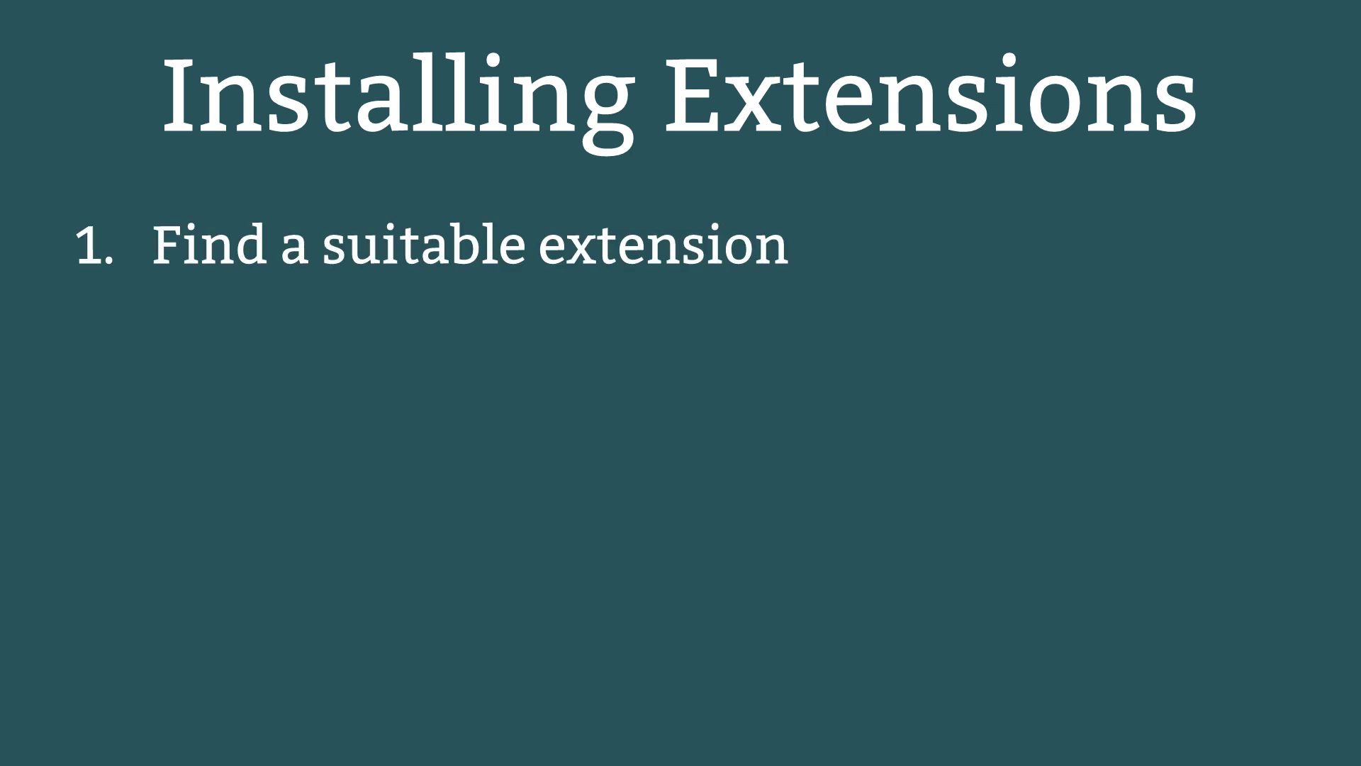
key("Right")
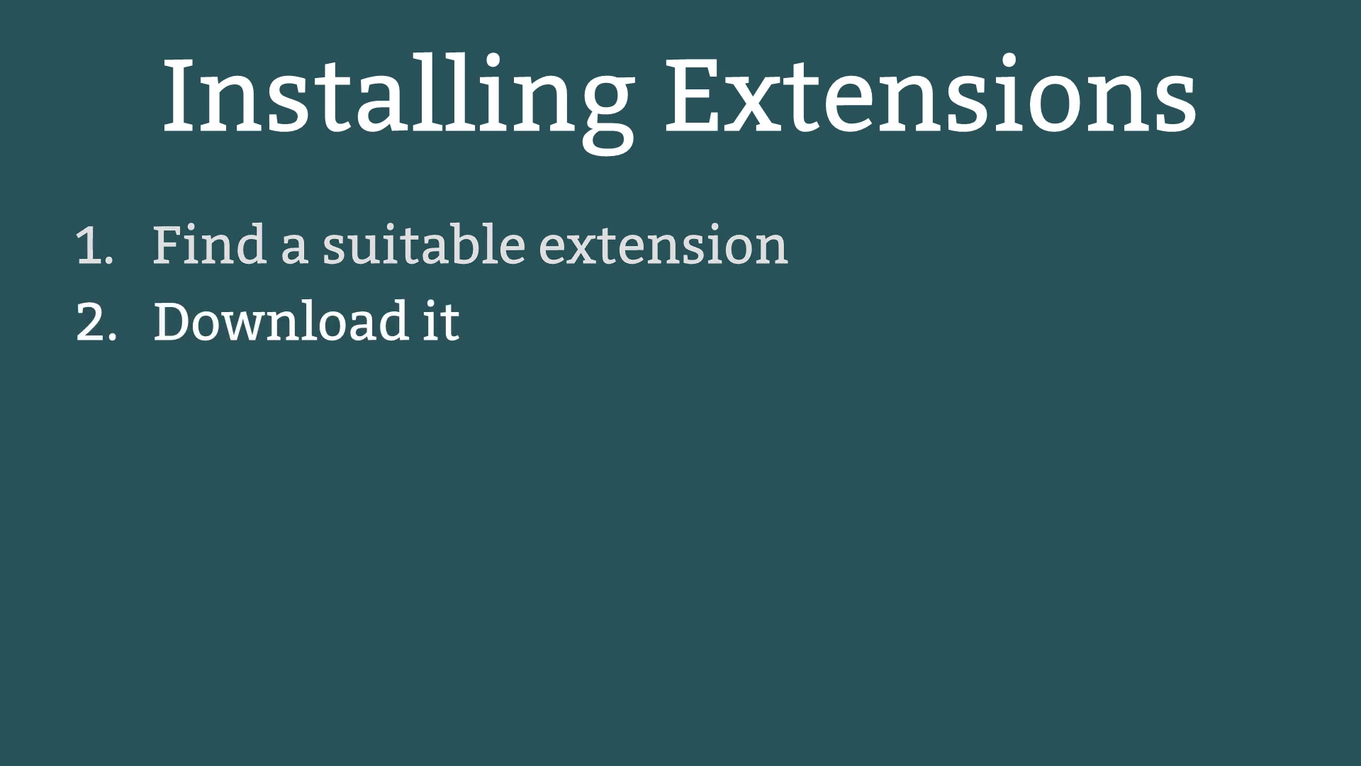
key("Right")
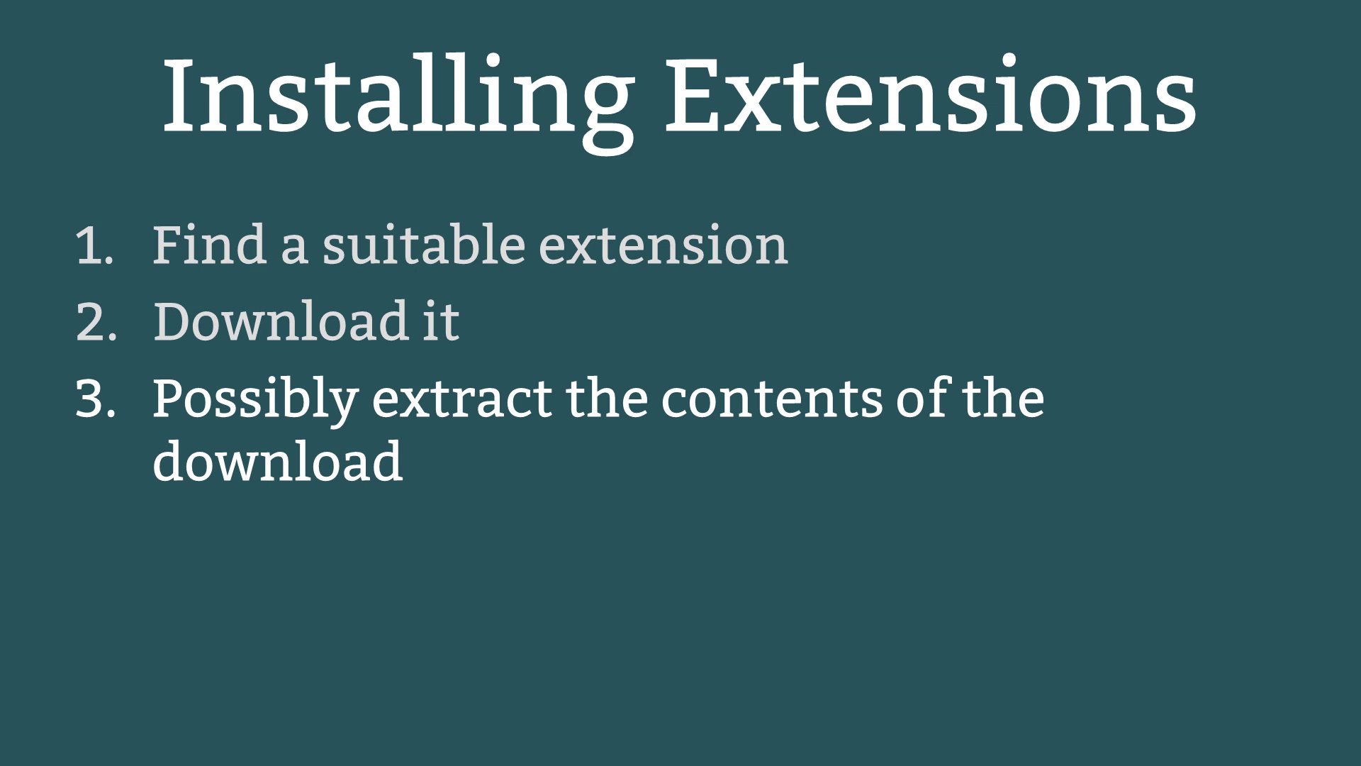
key("Right")
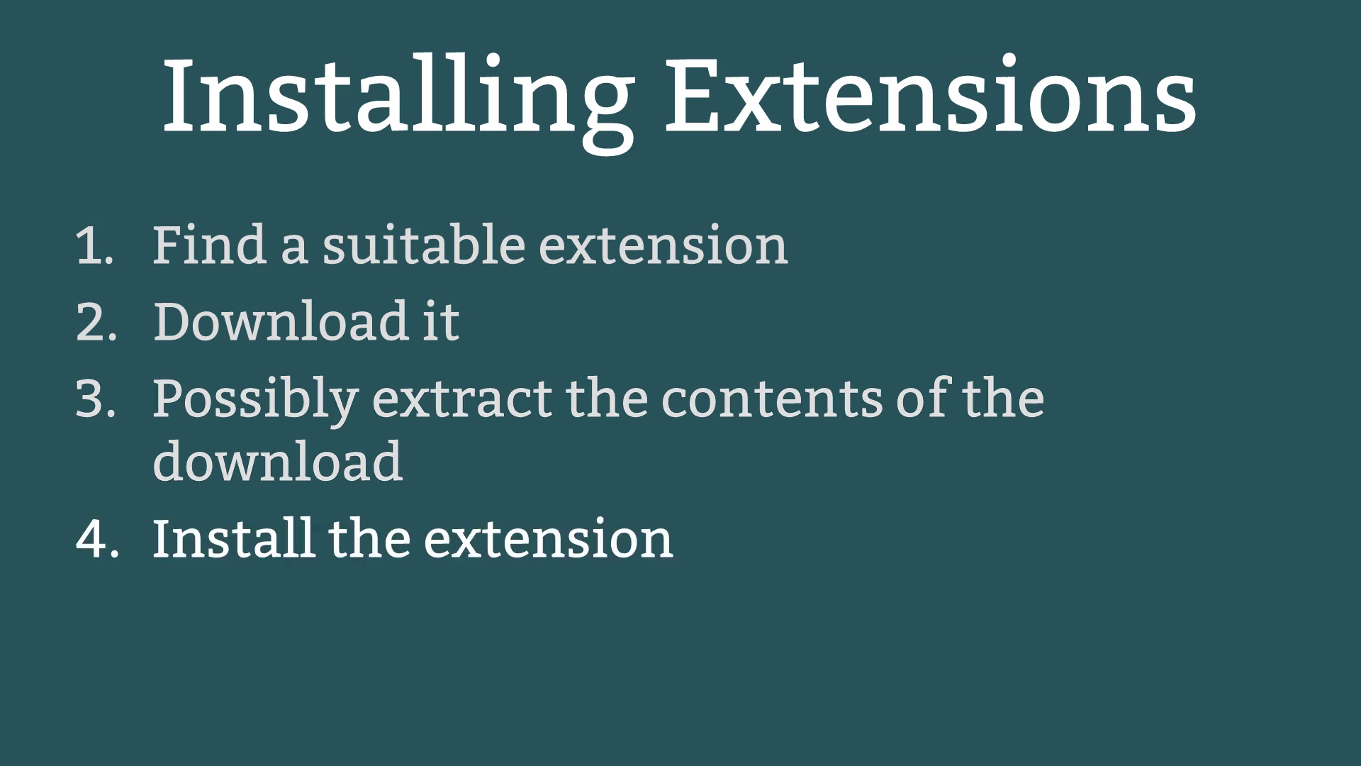
key("Right")
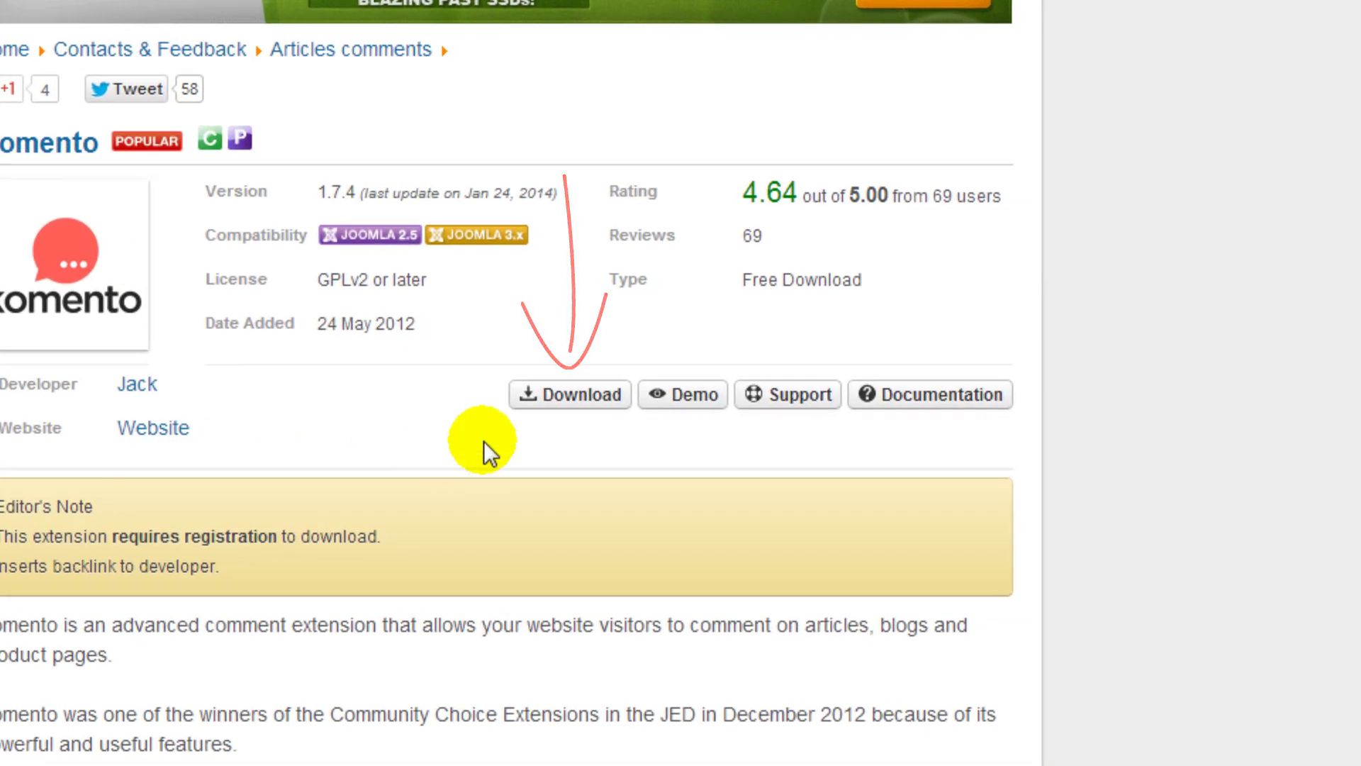
Download the free Komento component for Joomla 3.0 from the developer's website.
left_click(574, 395)
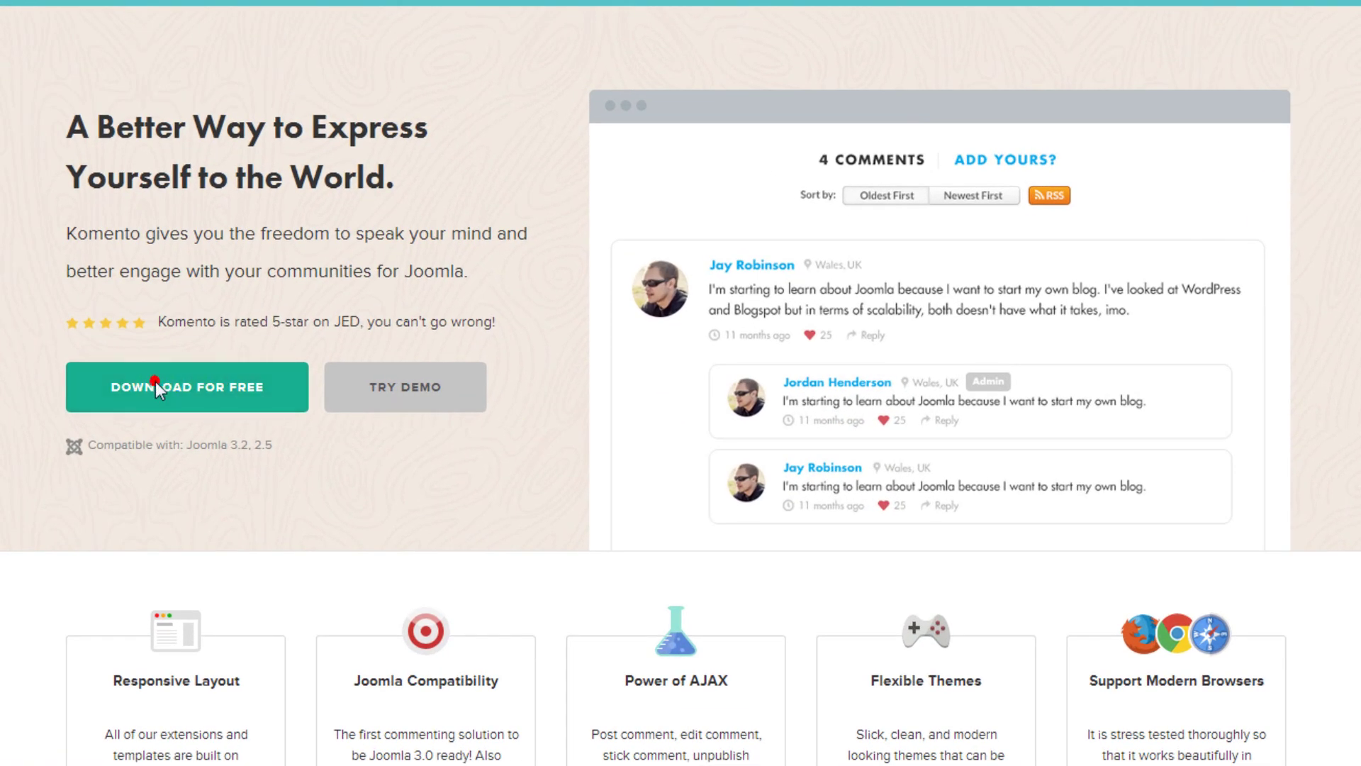
left_click(156, 382)
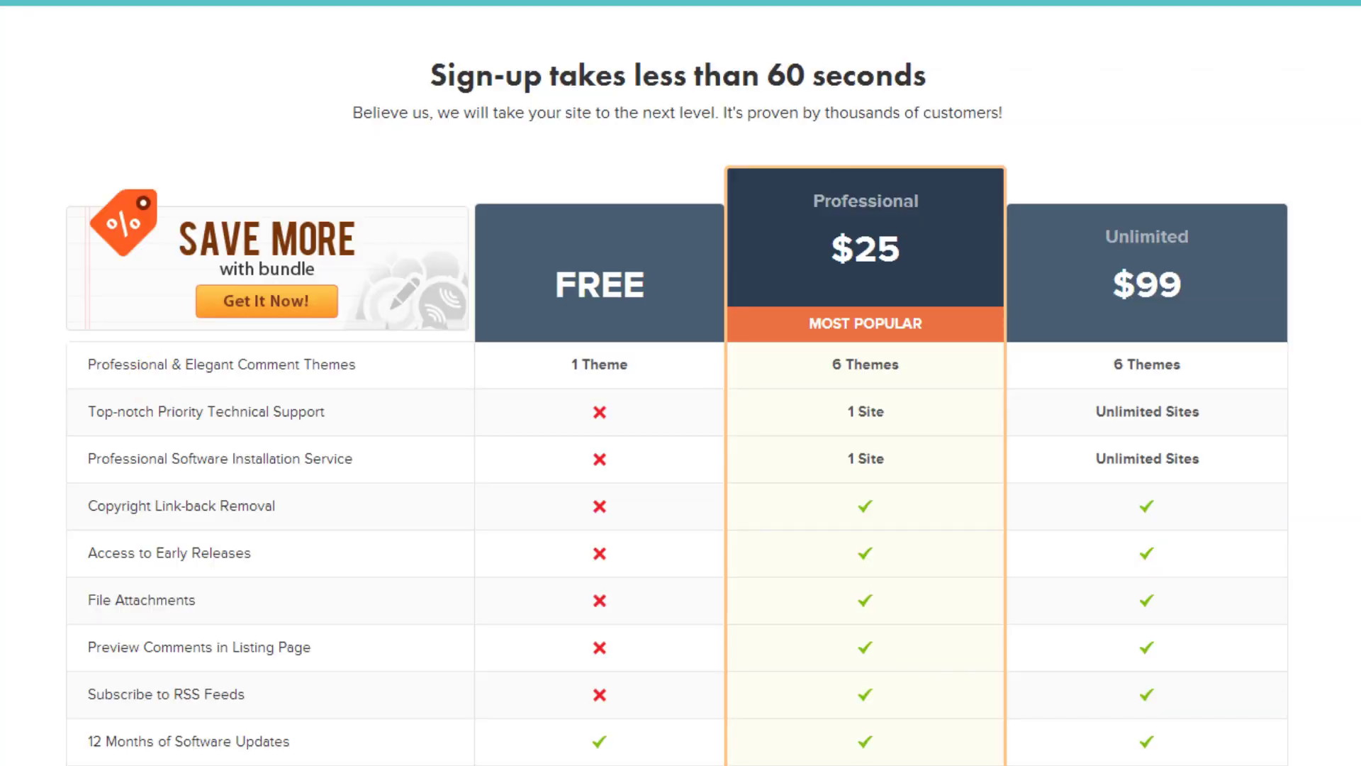
scroll(681, 383, "down", 7)
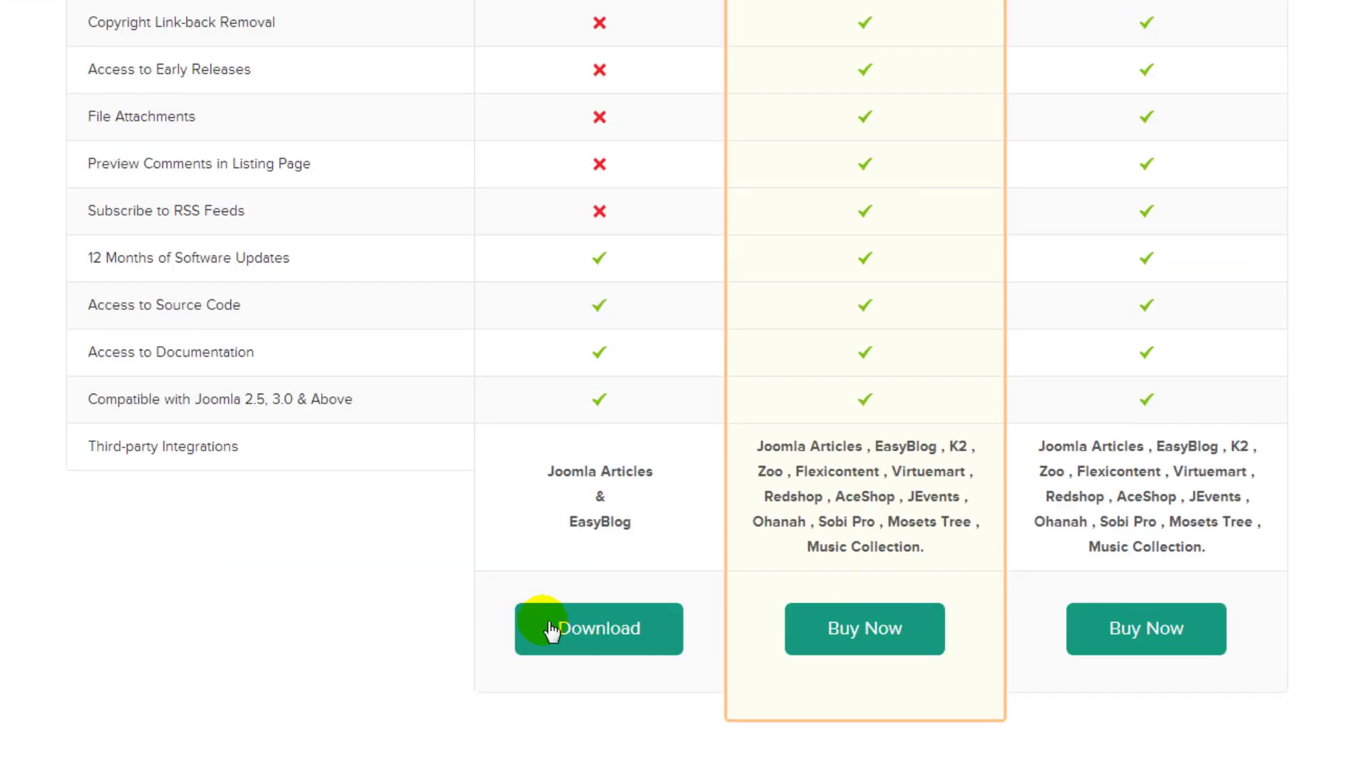
left_click(593, 631)
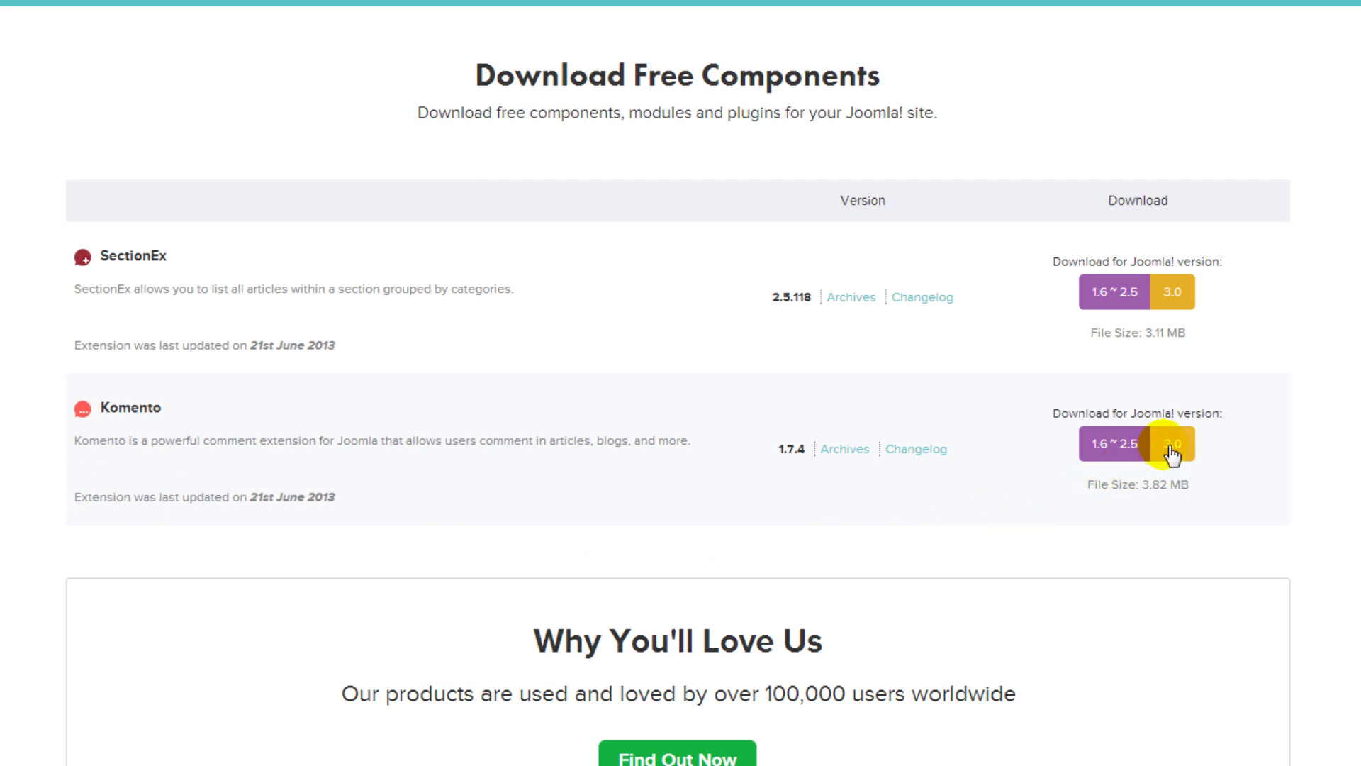
left_click(1174, 446)
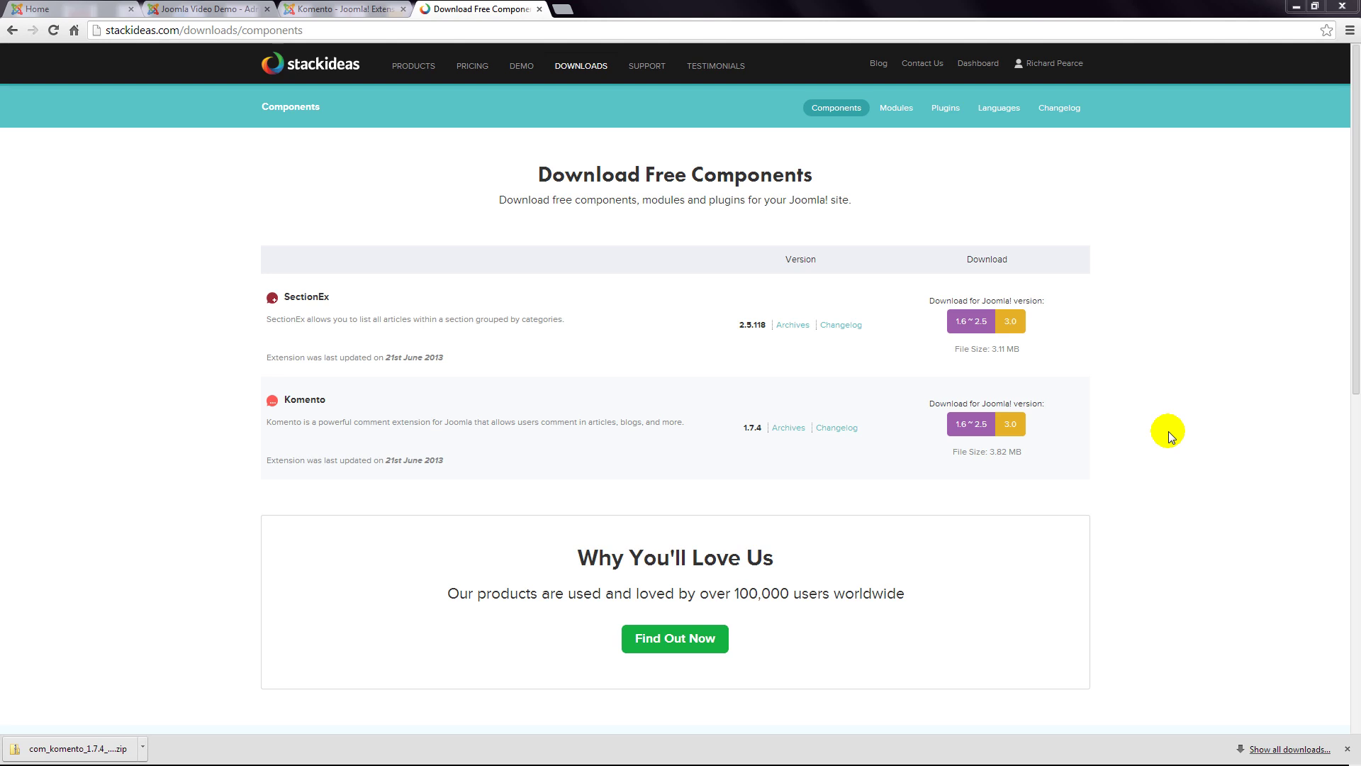
Switch to the Joomla administrator and install the package file com_komento_1.7.4_free_j3.0.zip through the Extension Manager.
left_click(213, 12)
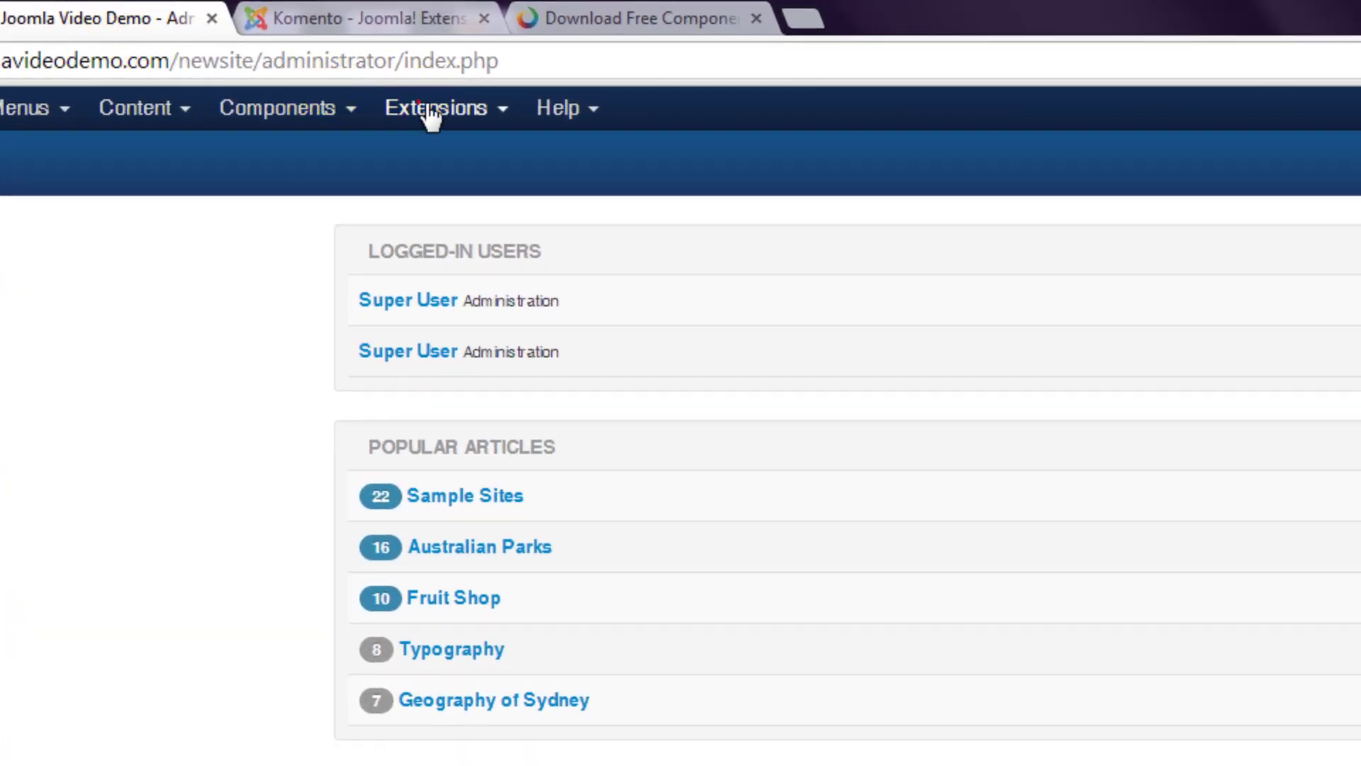
left_click(431, 112)
left_click(448, 162)
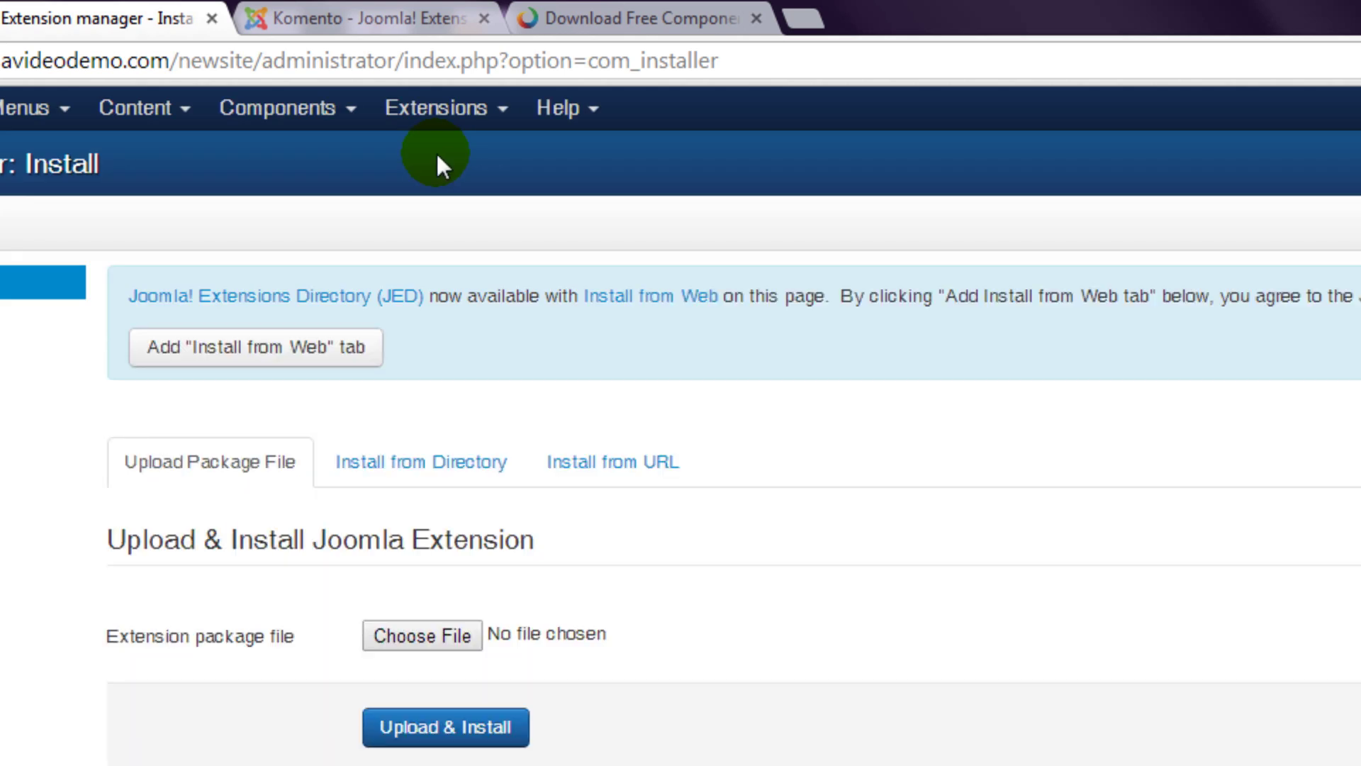
left_click(431, 635)
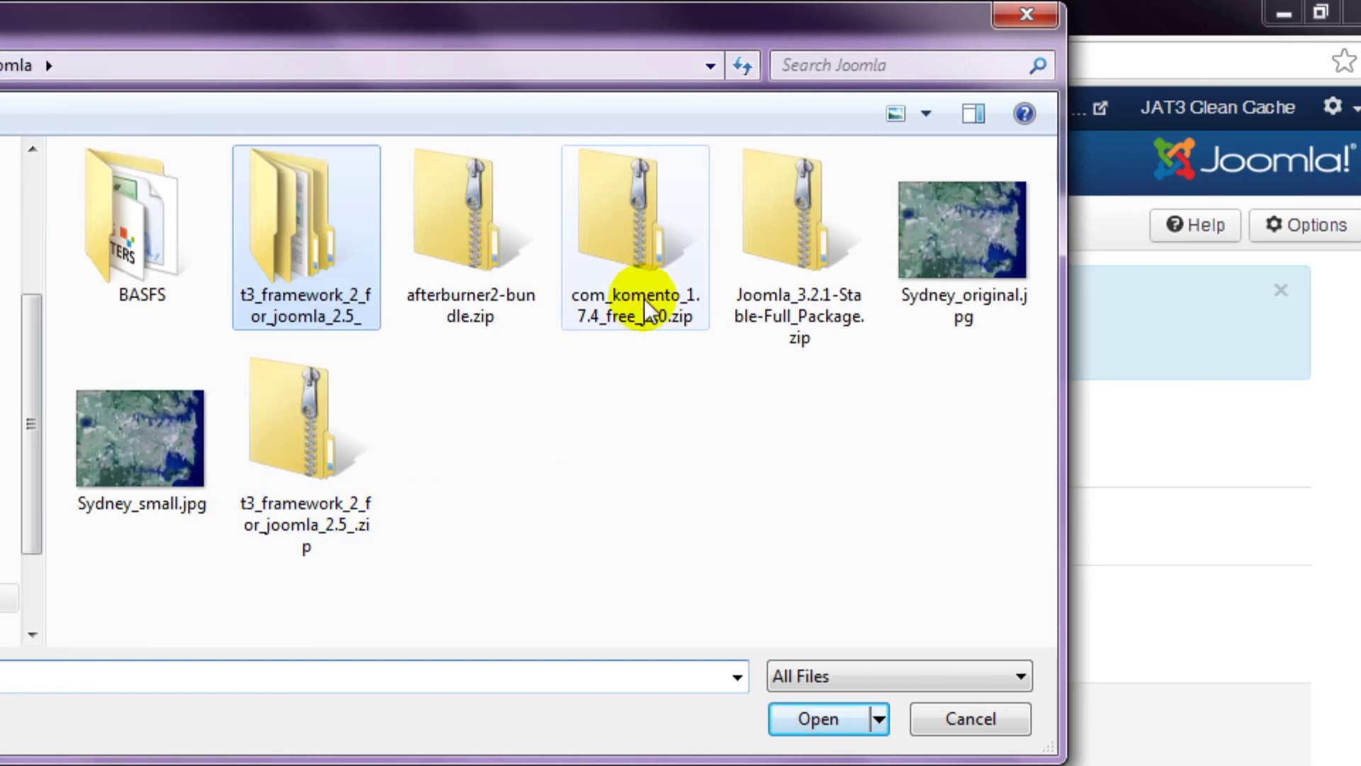
left_click(632, 236)
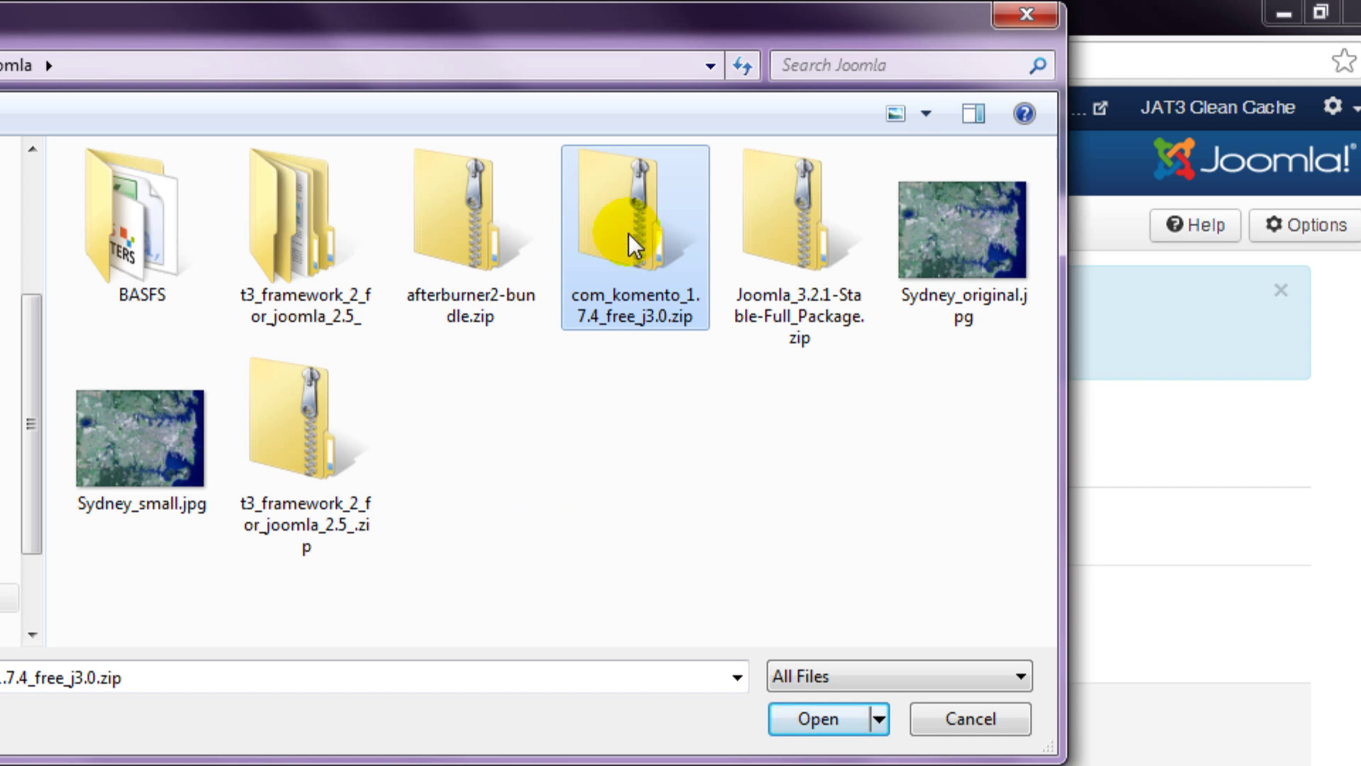
double_click(632, 238)
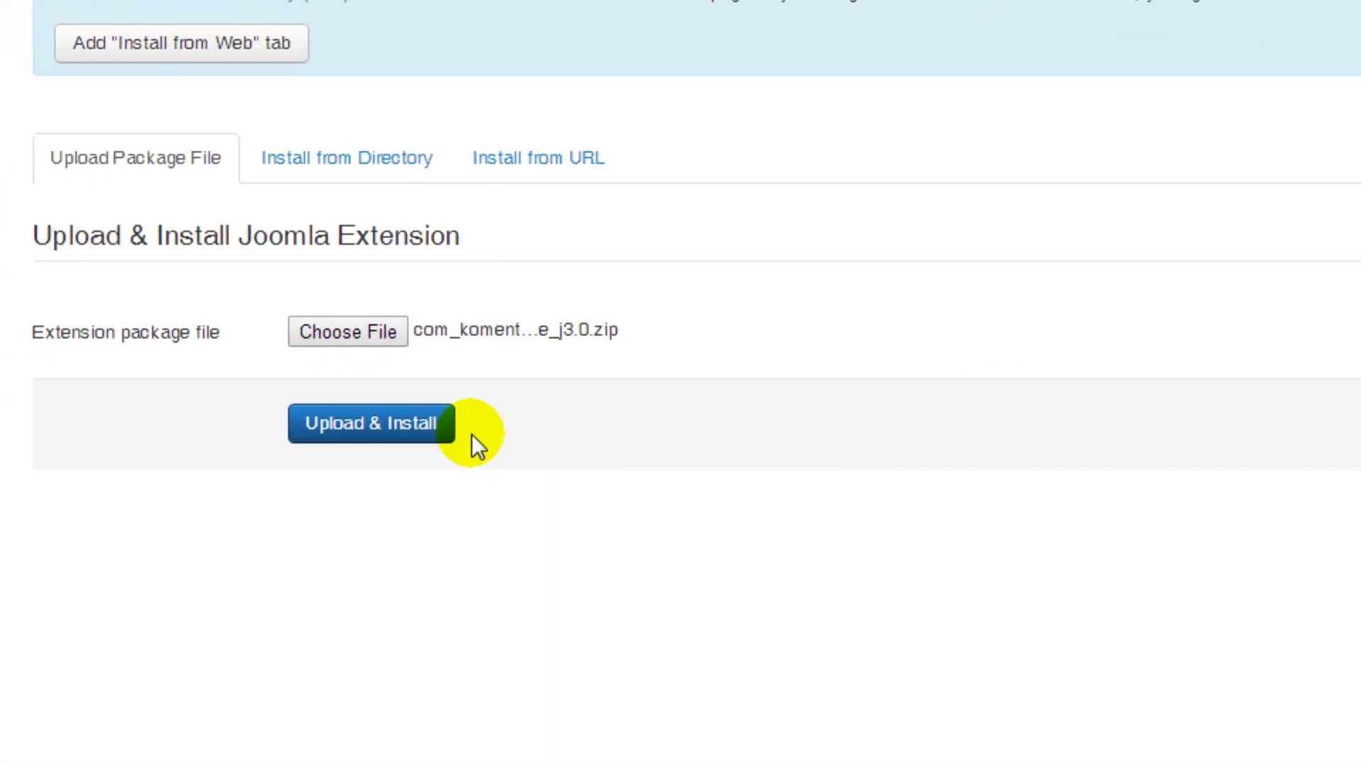
left_click(412, 426)
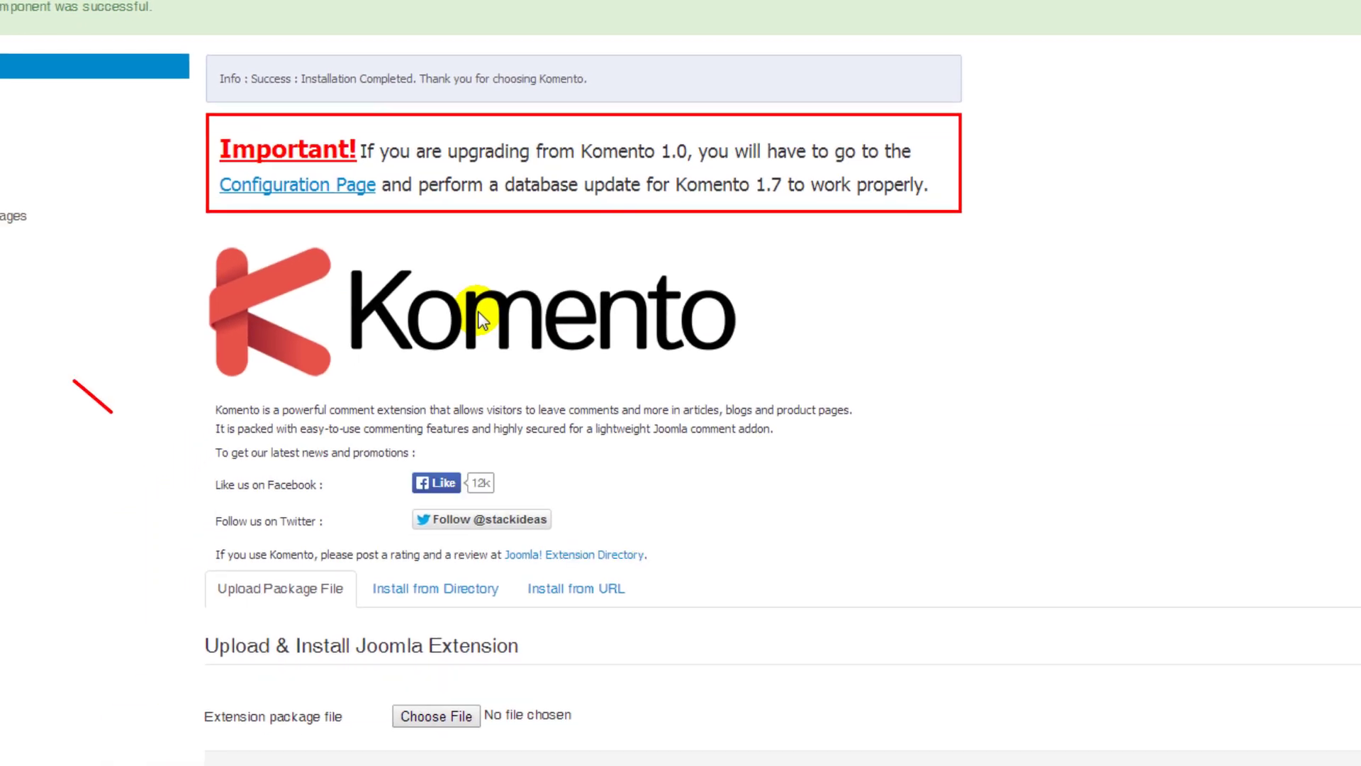
Look over the installation result and open the Komento component's control page in the administrator.
scroll(478, 312, "down", 1)
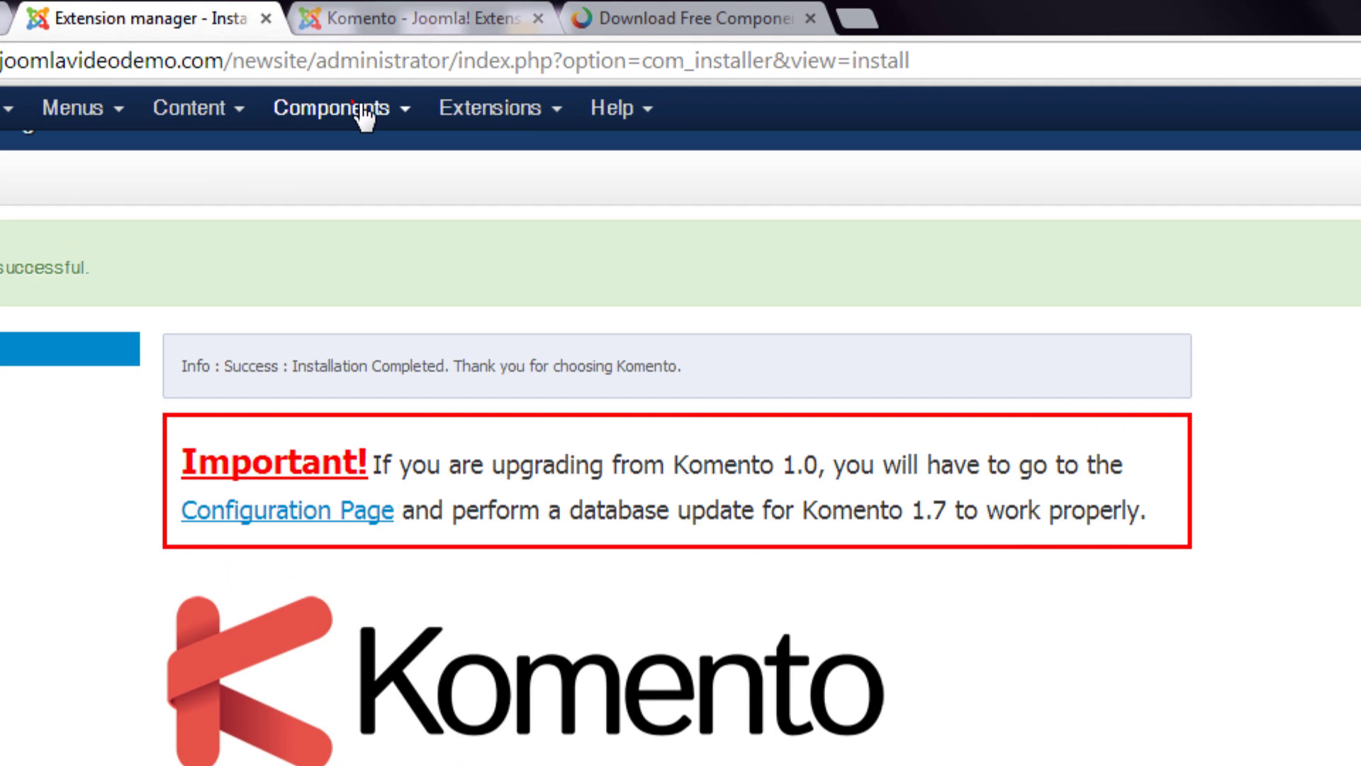
left_click(311, 51)
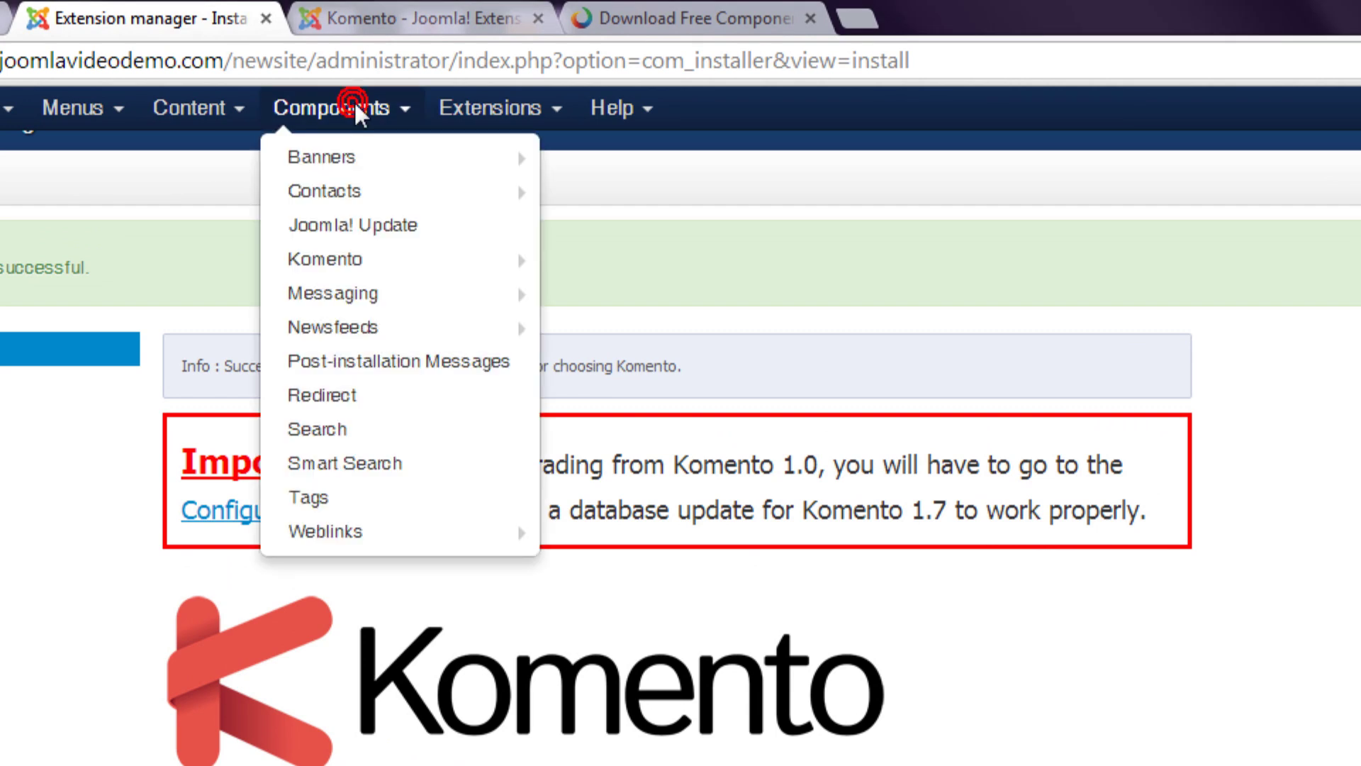
left_click(345, 259)
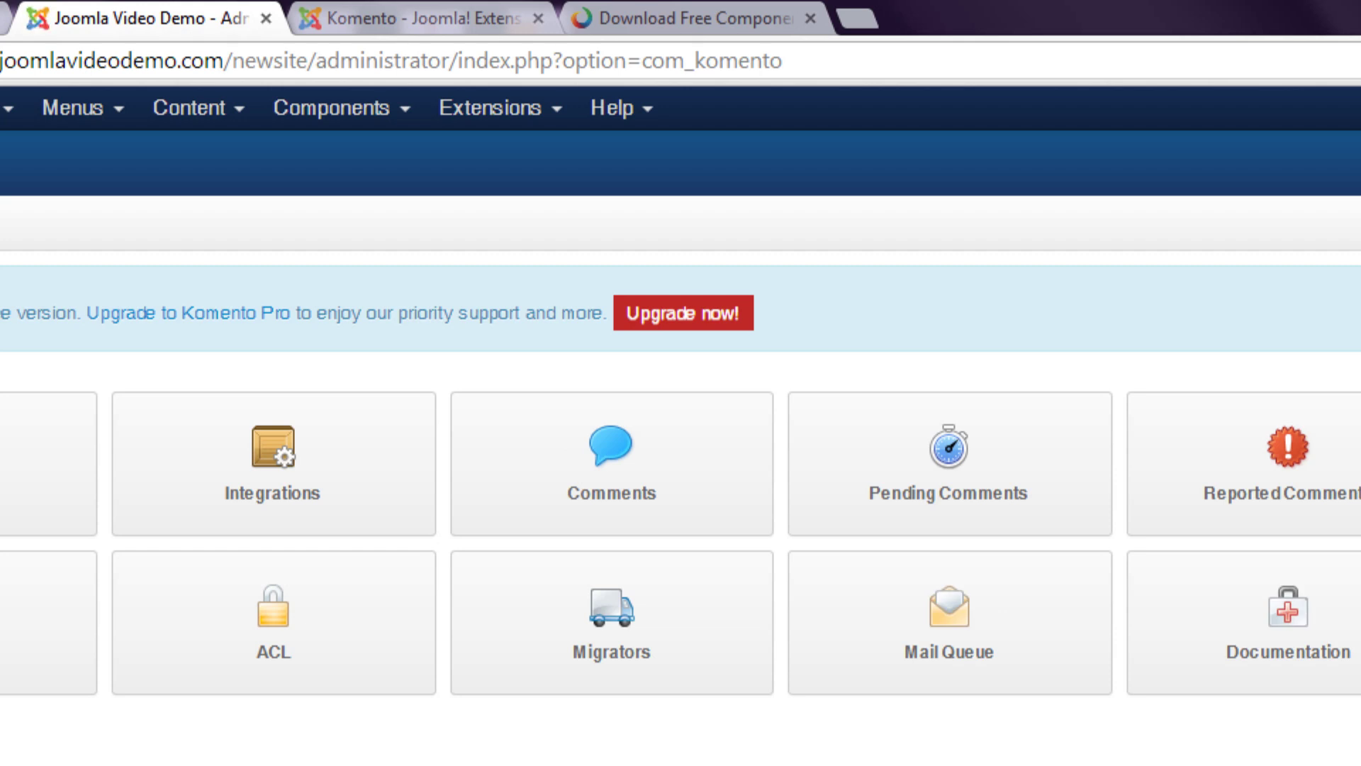
View the site's modules in the Module Manager and its plugins in the Plugin Manager.
left_click(512, 112)
left_click(497, 221)
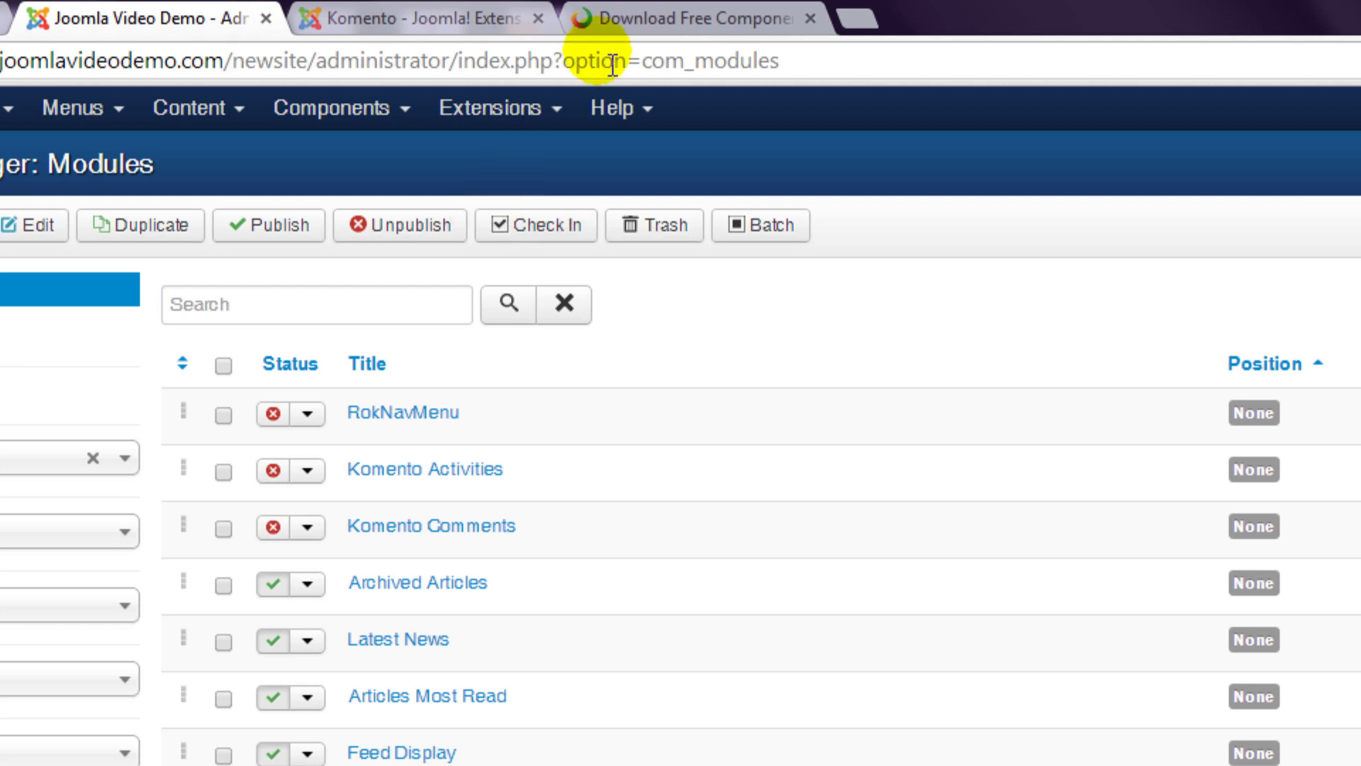
left_click(486, 112)
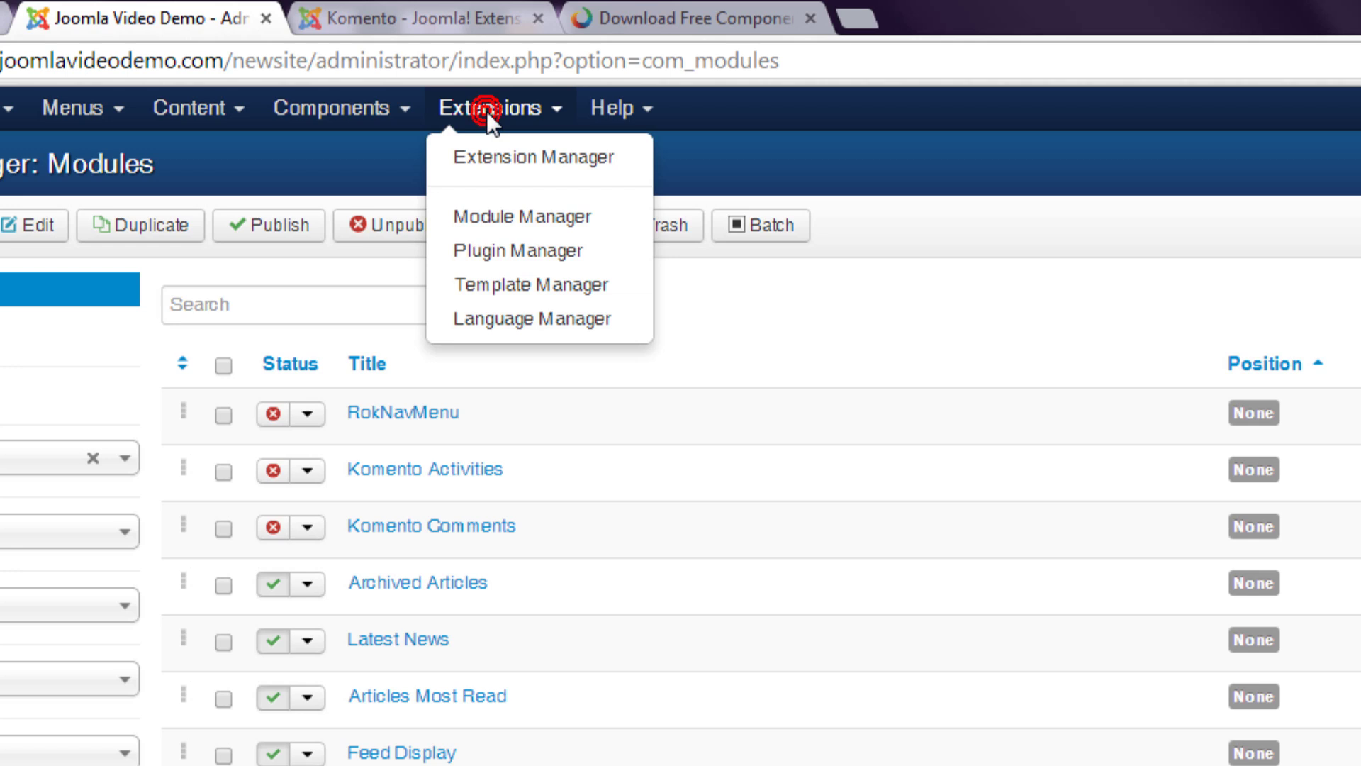
left_click(489, 254)
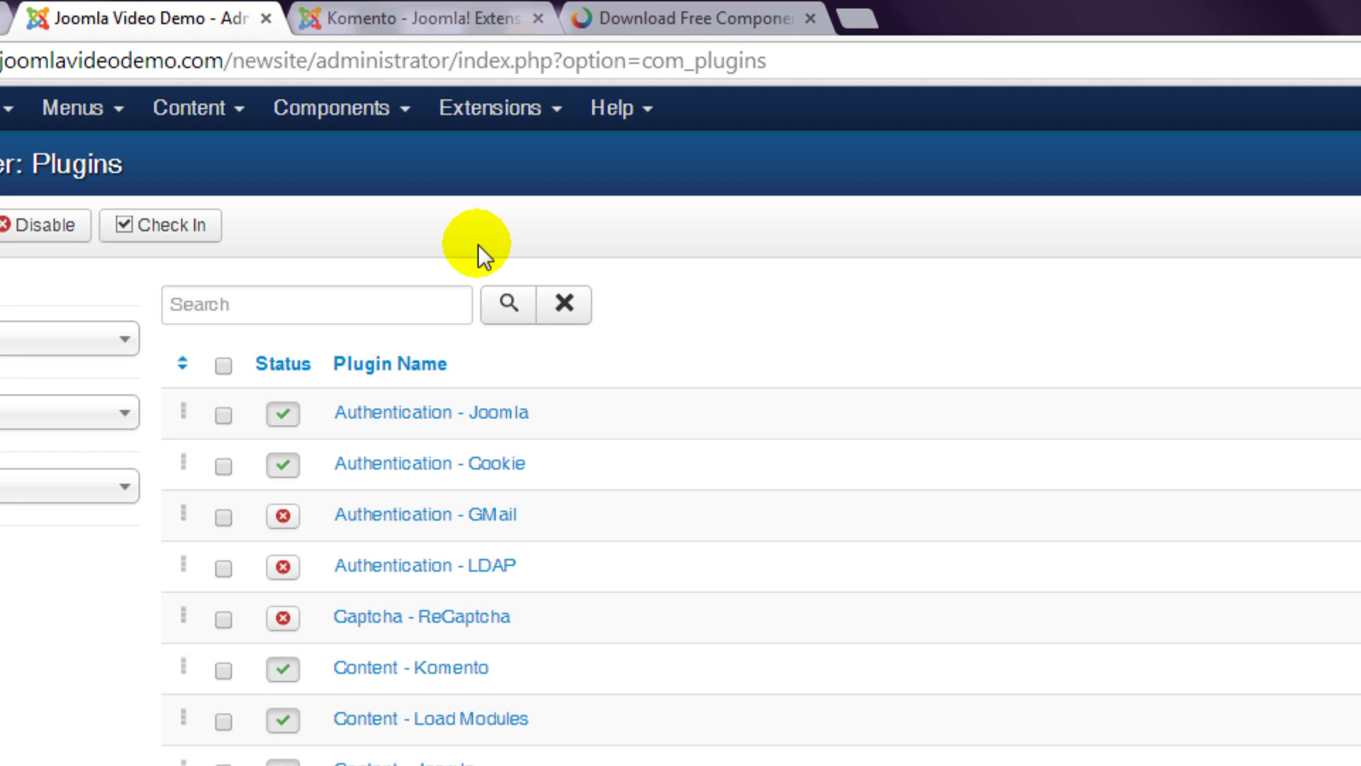
View the installed languages in the Language Manager and open the Template Manager.
left_click(527, 114)
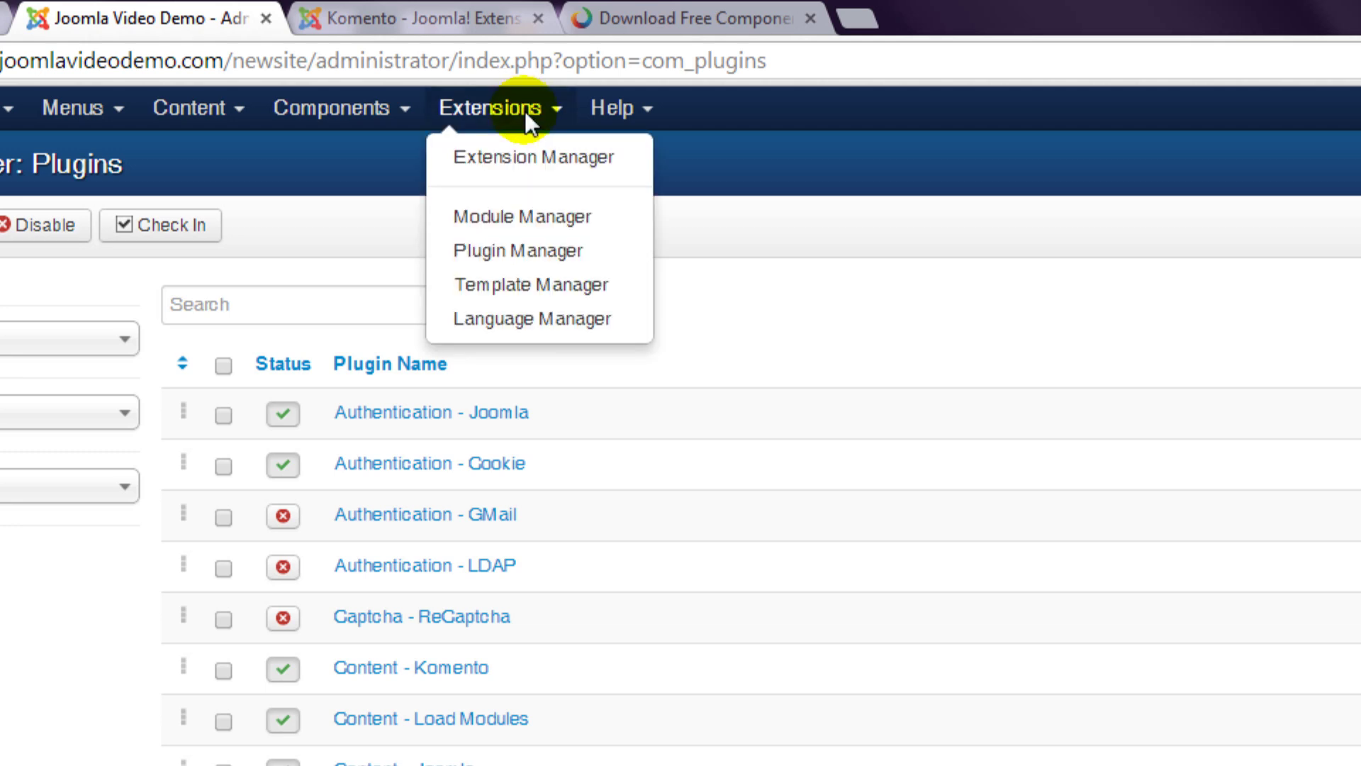
left_click(510, 327)
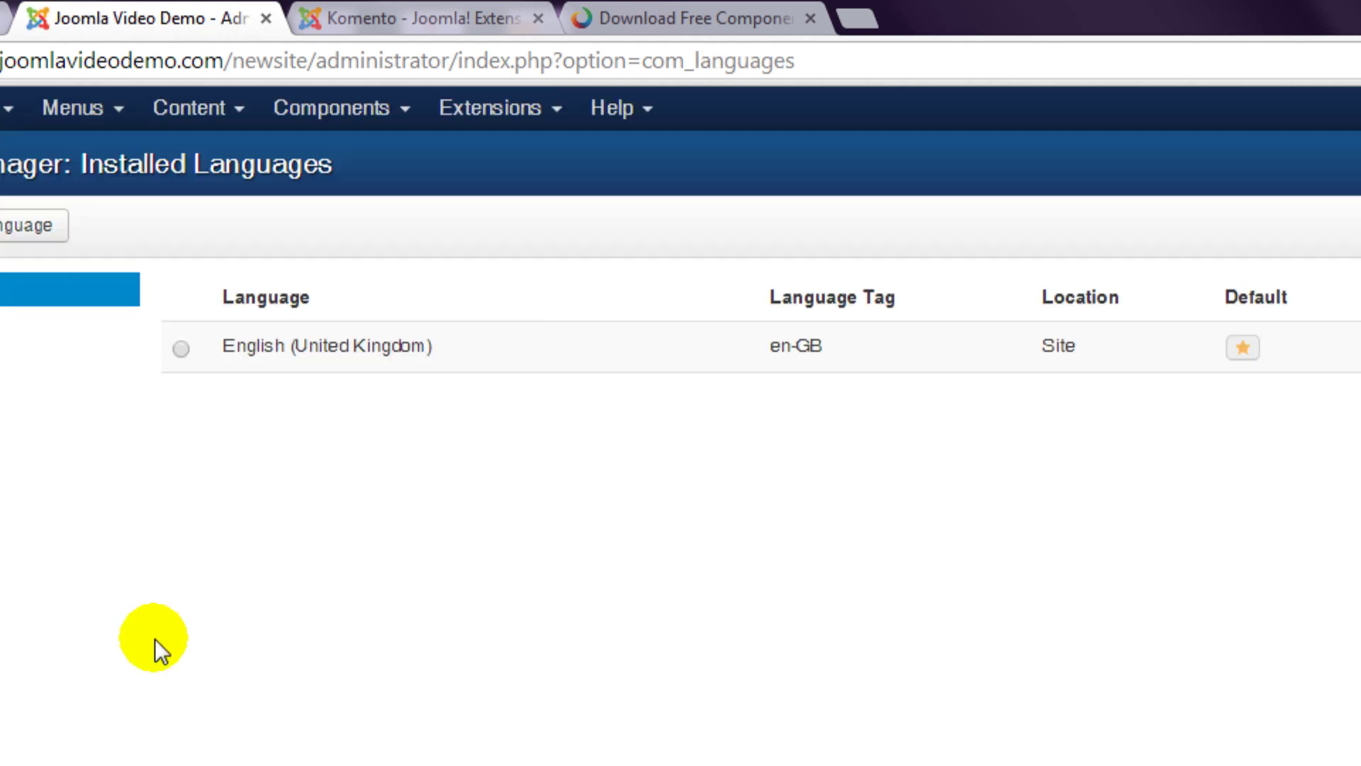
left_click(499, 114)
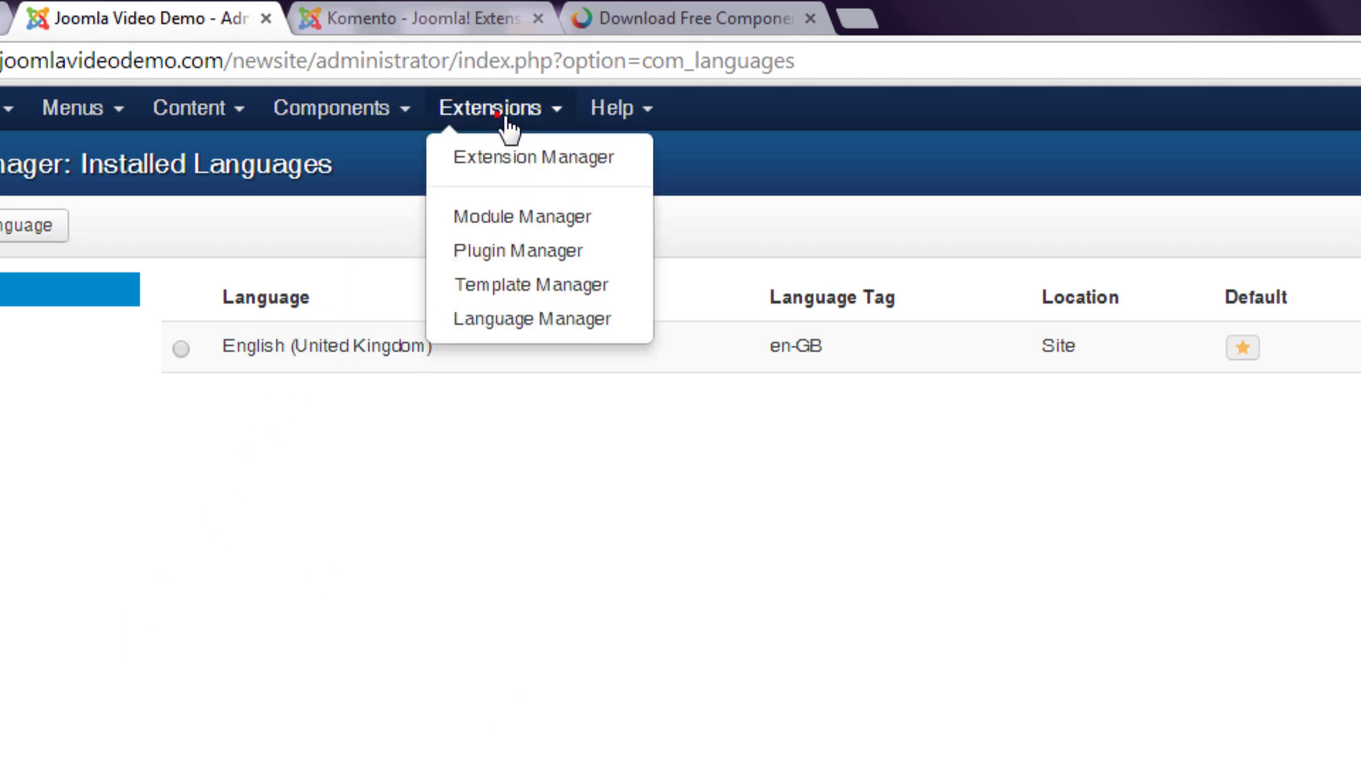
left_click(500, 288)
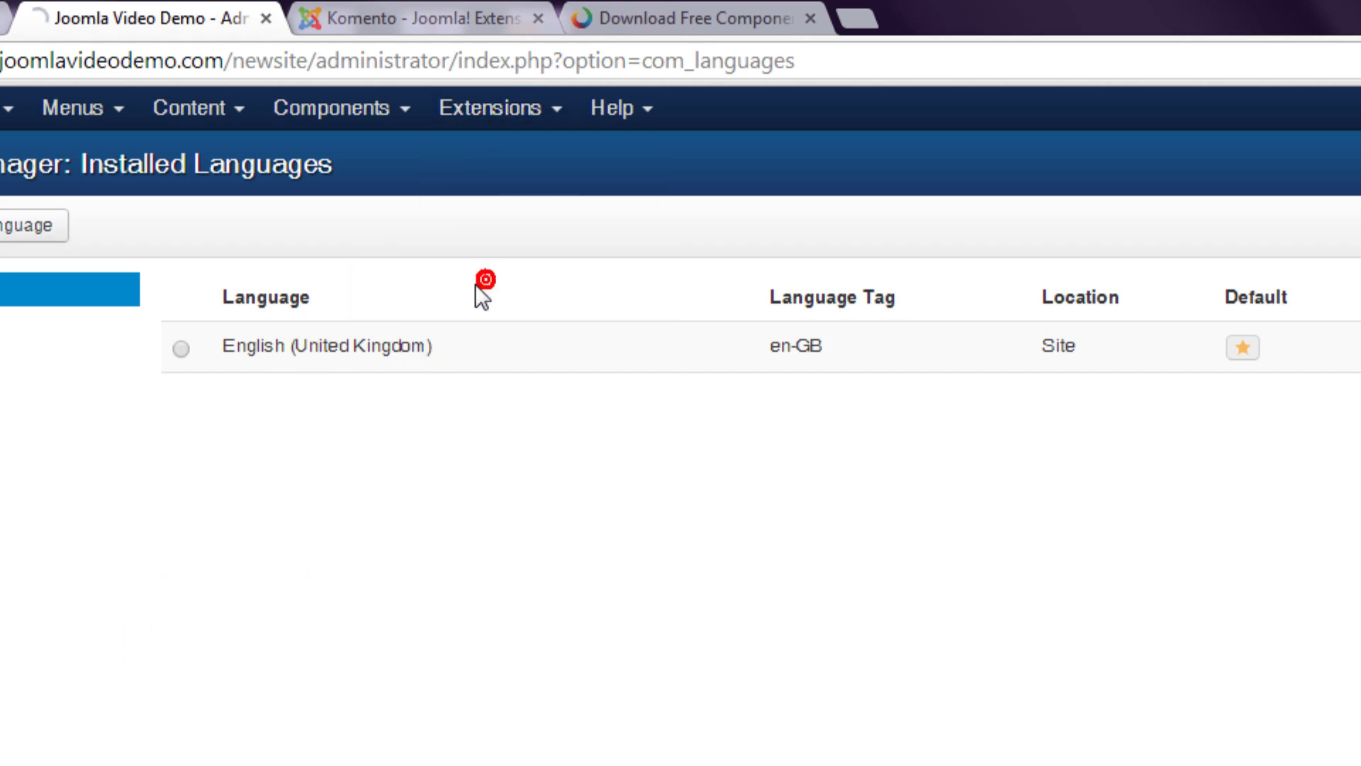